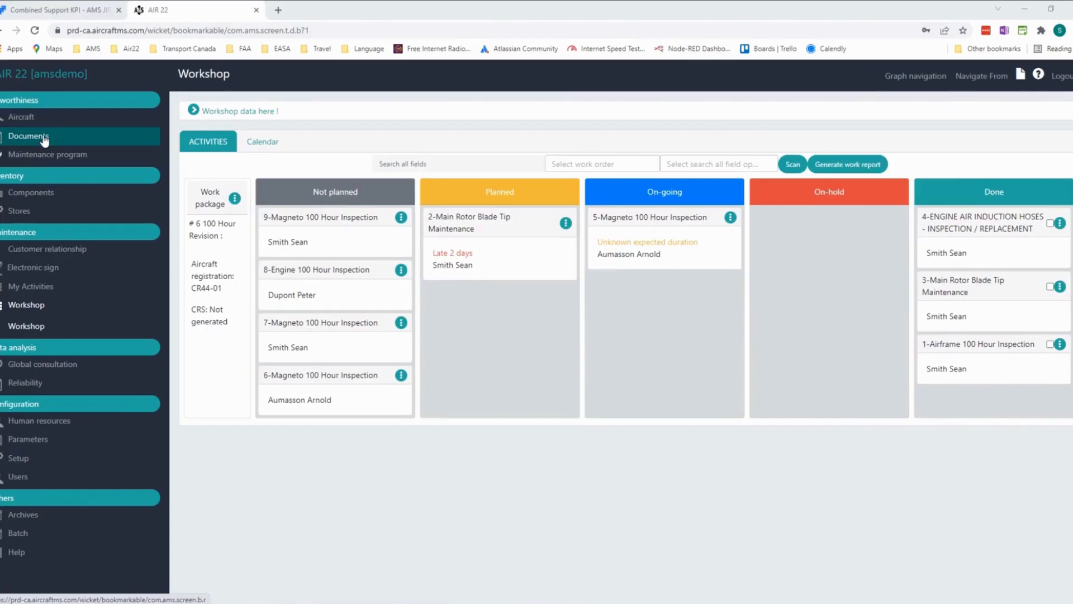
Start a new airworthiness document record and set its category to SB.
{"action": "left_click", "coordinate": [44, 140]}
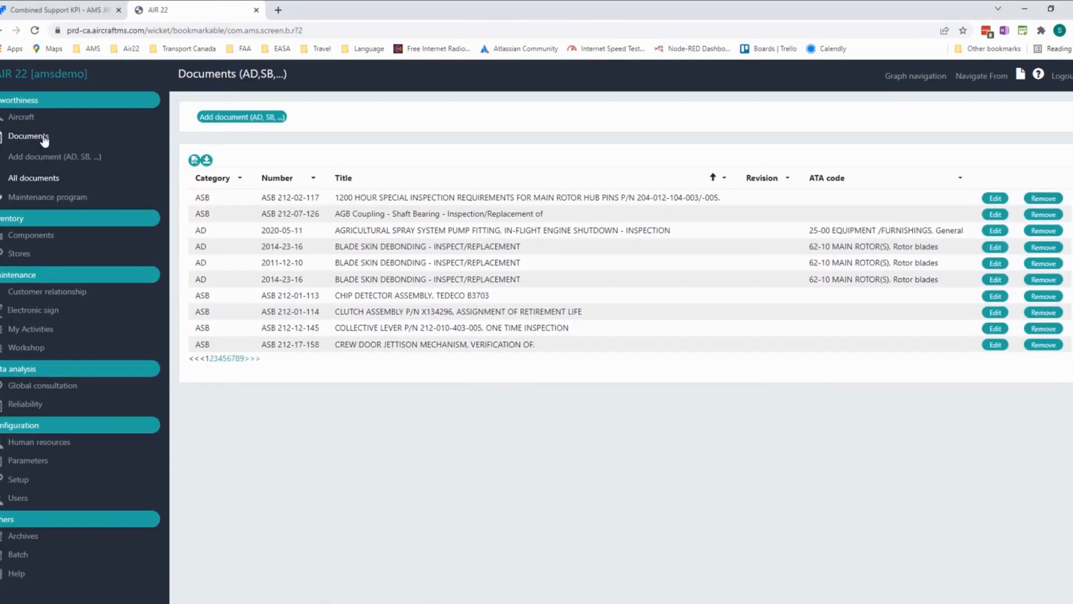
{"action": "left_click", "coordinate": [252, 117]}
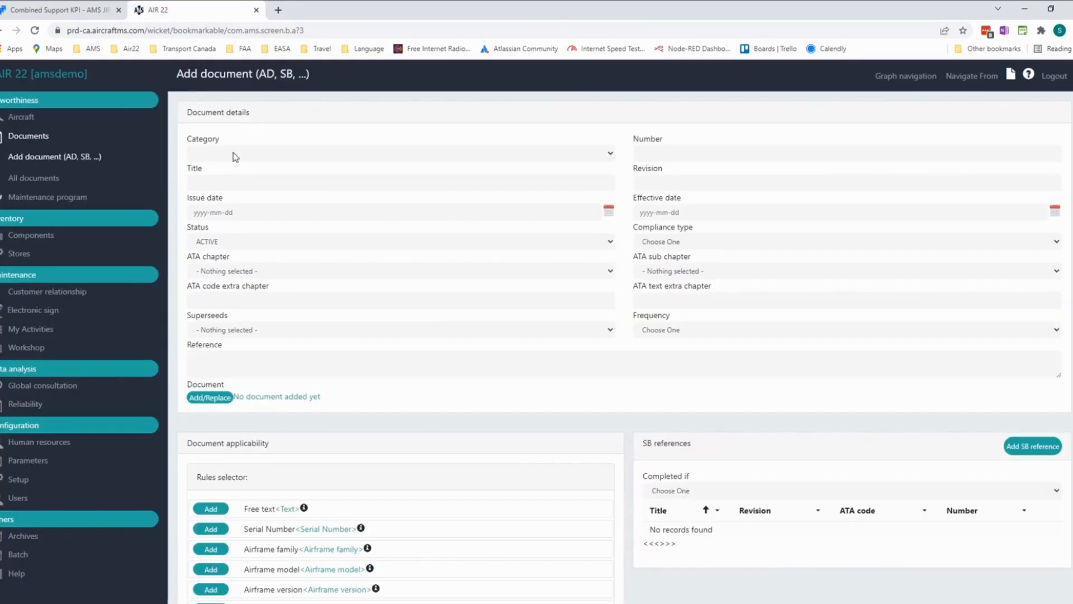
{"action": "left_click", "coordinate": [233, 152]}
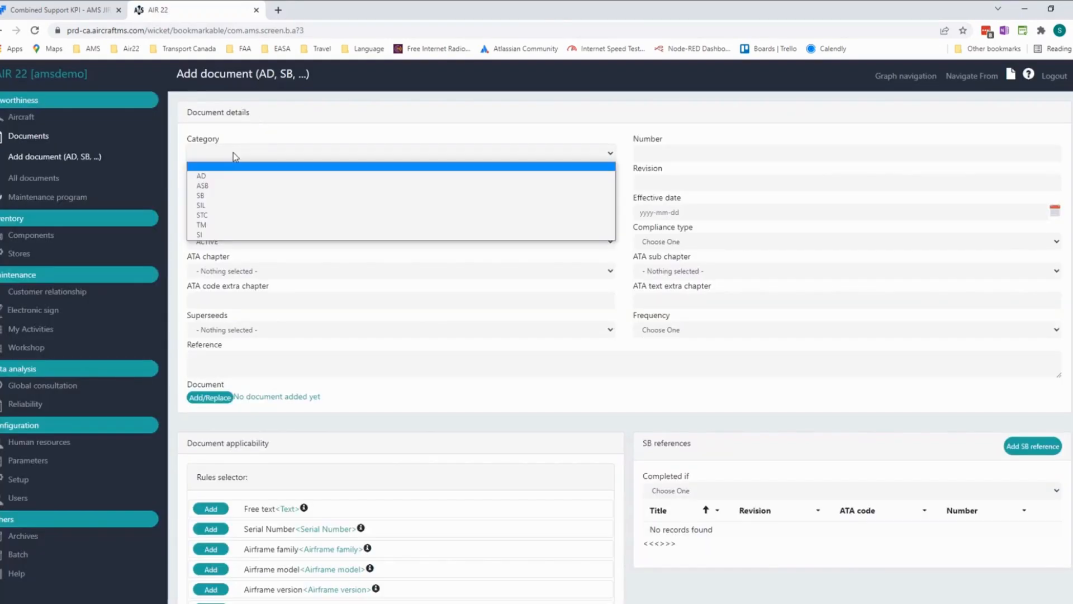
{"action": "left_click", "coordinate": [229, 195]}
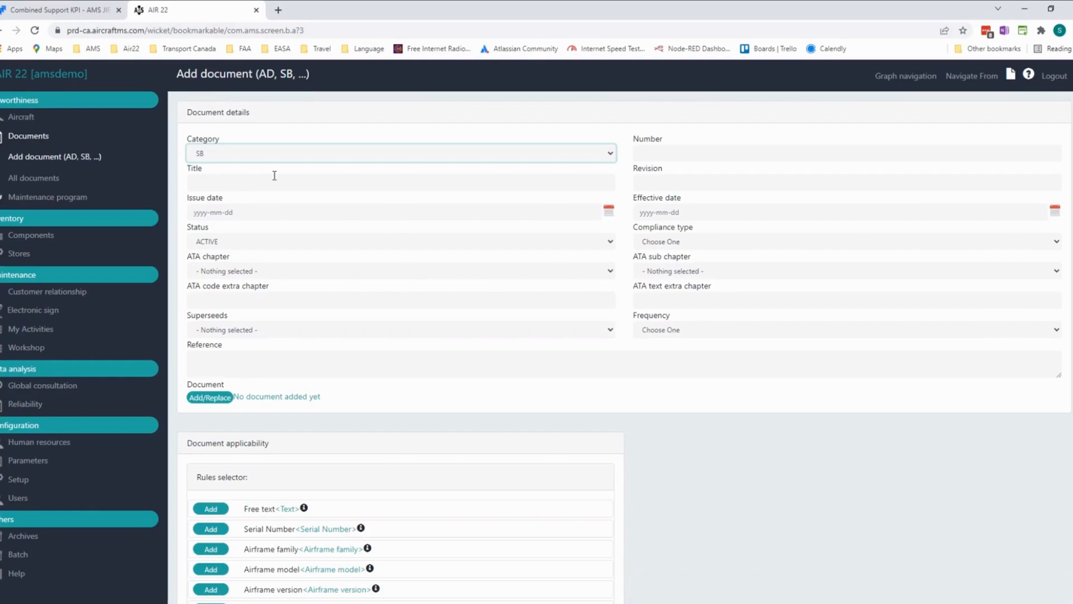
Enter SB-111 as the document number.
{"action": "left_click", "coordinate": [704, 148]}
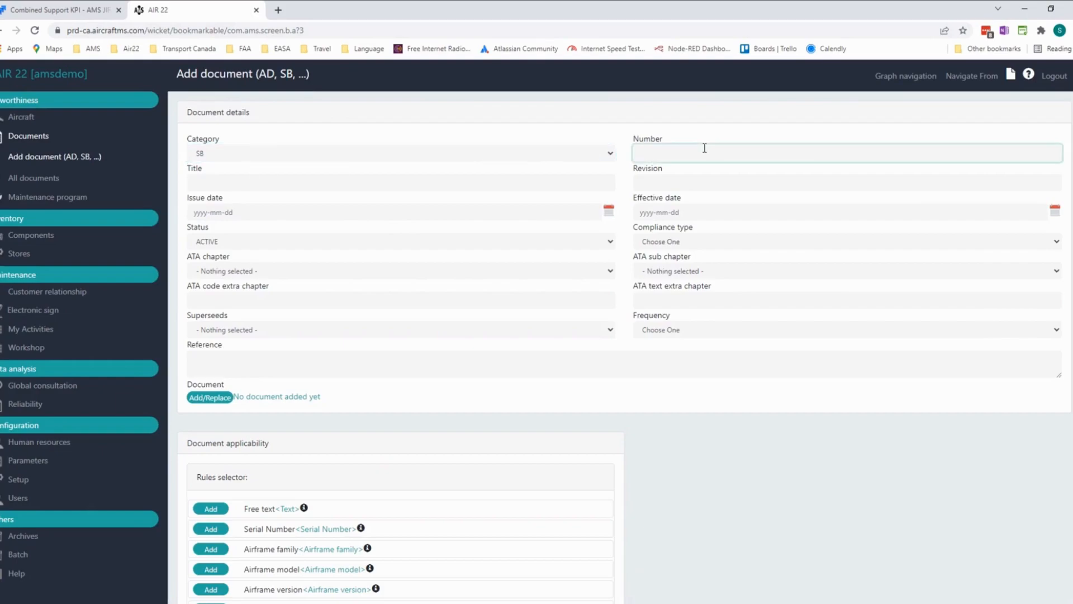
{"action": "type", "text": "SN-111"}
{"action": "key", "text": "BackSpace"}
{"action": "key", "text": "BackSpace"}
{"action": "key", "text": "BackSpace"}
{"action": "key", "text": "BackSpace"}
{"action": "type", "text": "B-111"}
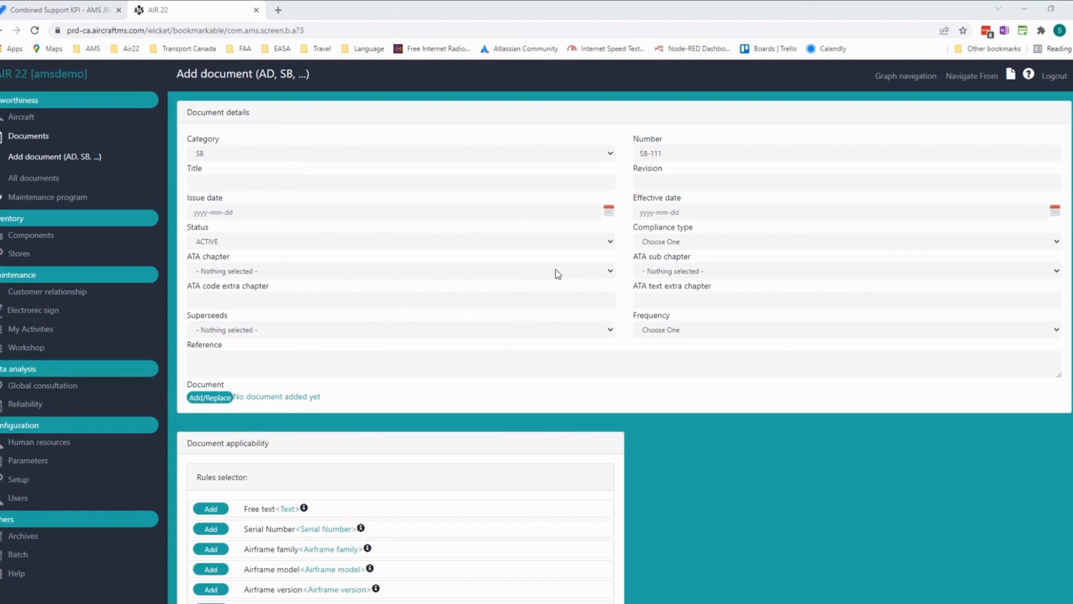
Title the document "C143-2 Sensor (Engine RPM) Wiring" and set its revision to 0.
{"action": "left_click", "coordinate": [296, 183]}
{"action": "type", "text": "C143-2 Sensor (Engine RPM) Wiring"}
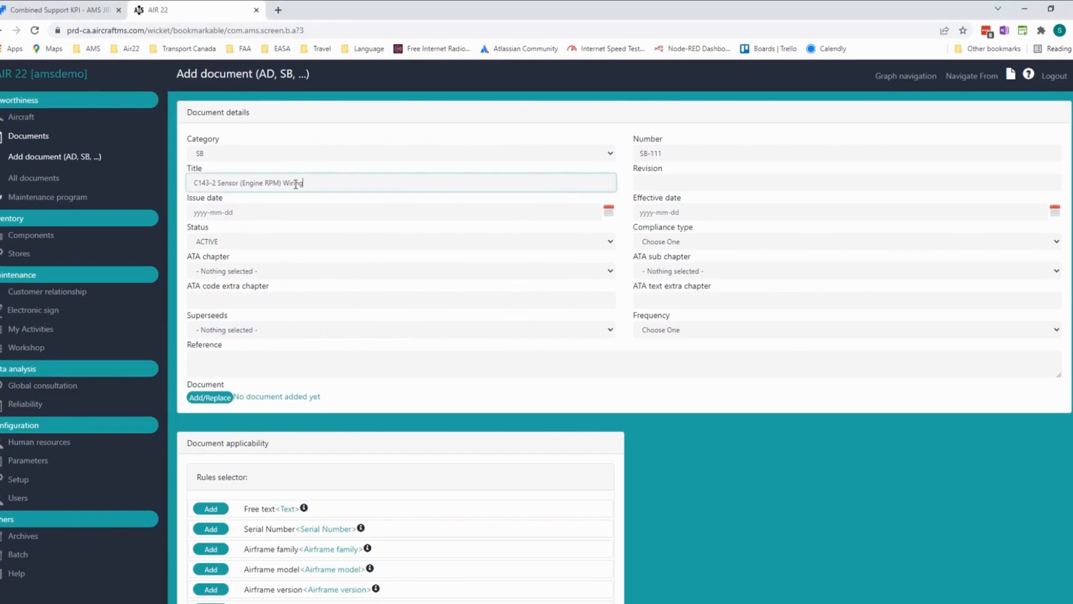
{"action": "left_click", "coordinate": [689, 181]}
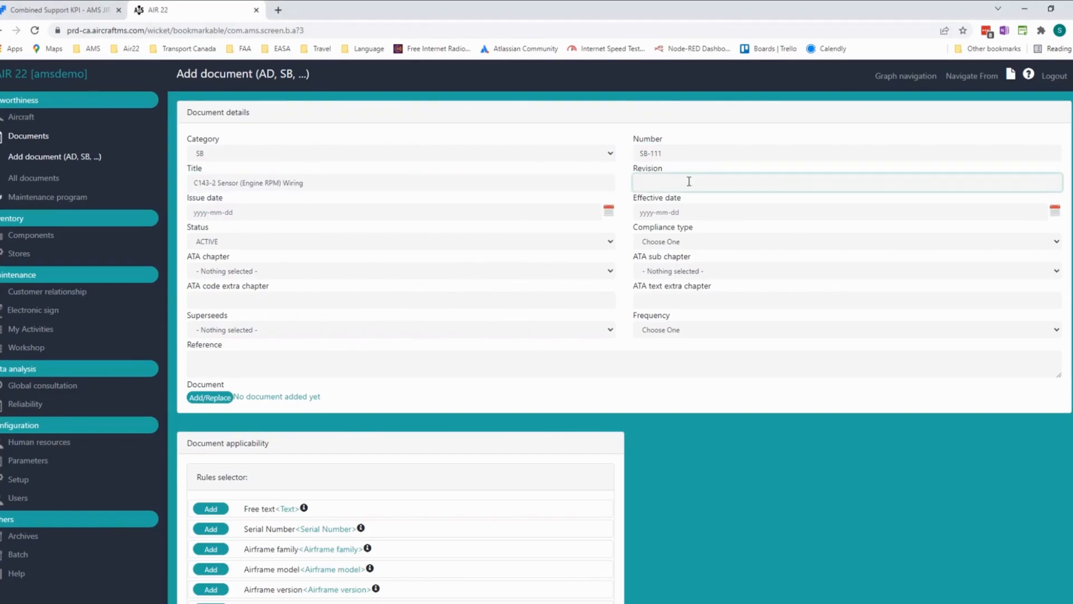
{"action": "type", "text": "0"}
Set the document's issue and effective dates to 2022-02-23 and its compliance type to MANDATORY.
{"action": "left_click", "coordinate": [304, 206]}
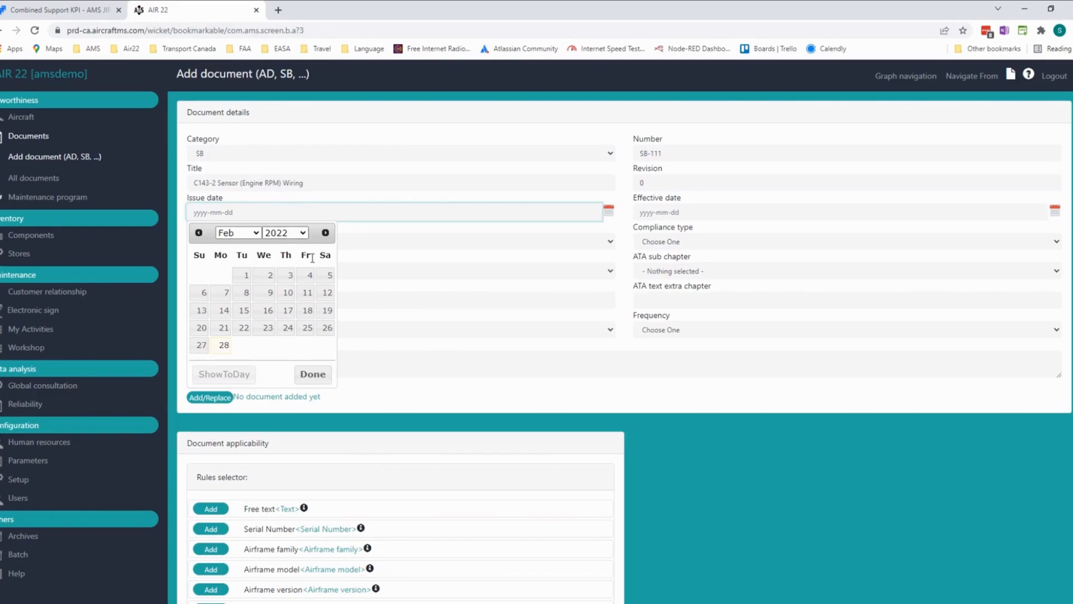
{"action": "left_click", "coordinate": [265, 328]}
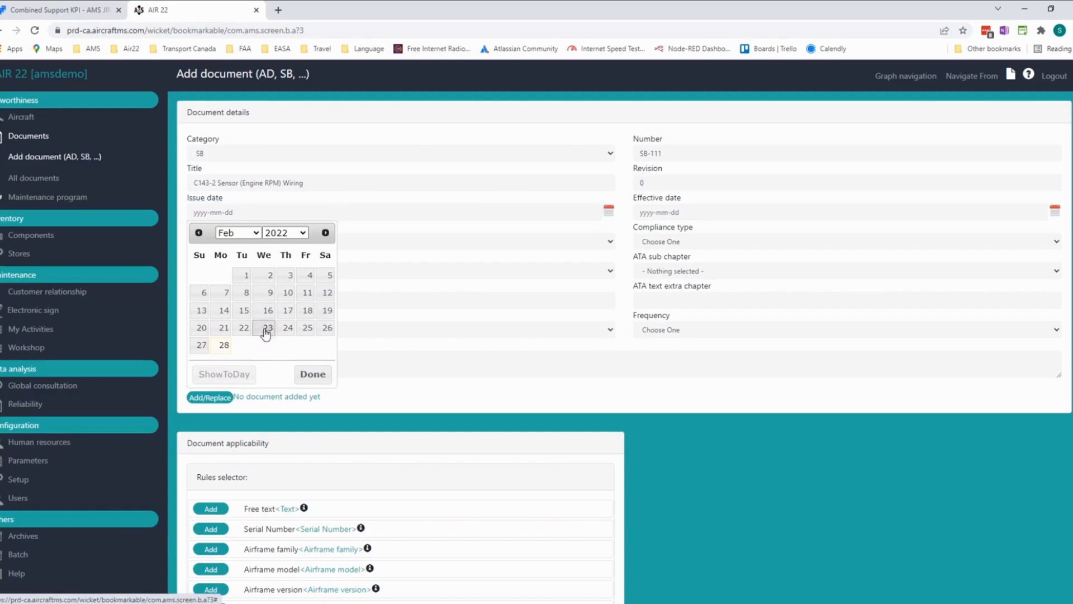
{"action": "left_click", "coordinate": [701, 213]}
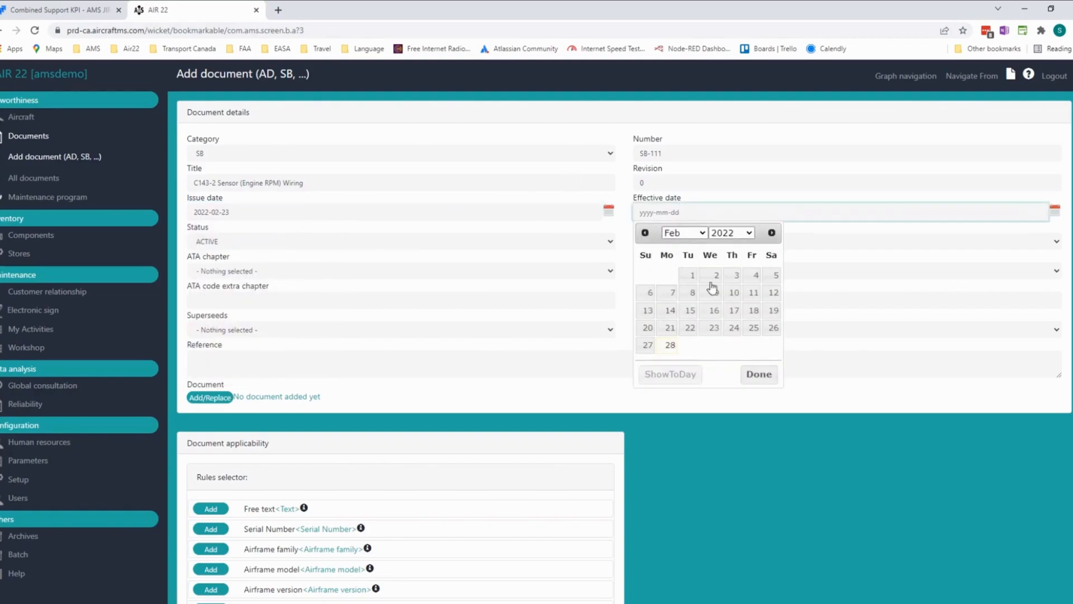
{"action": "left_click", "coordinate": [714, 329]}
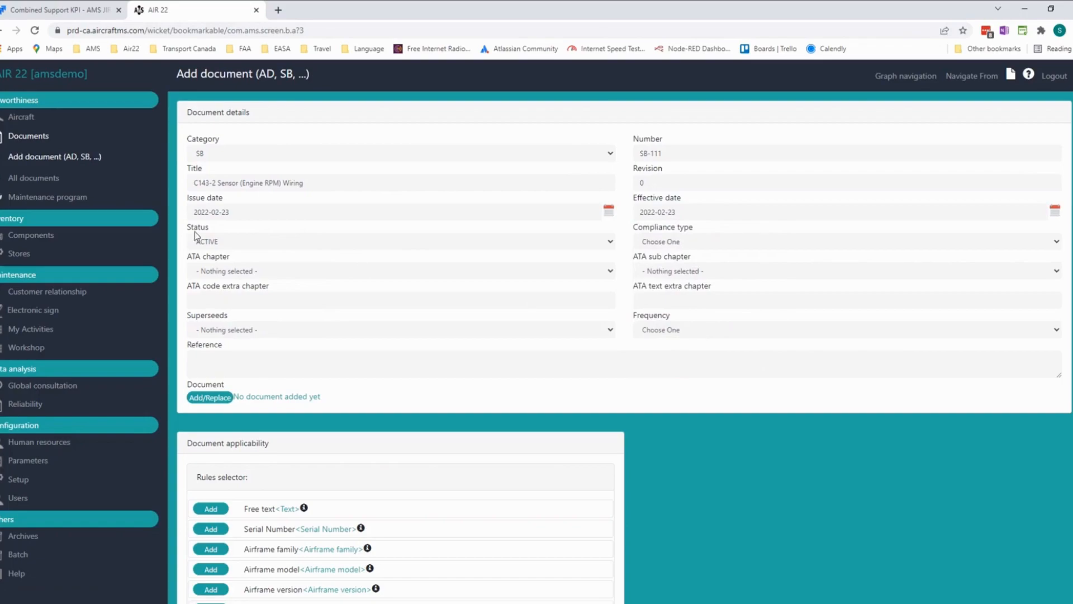
{"action": "left_click", "coordinate": [674, 241]}
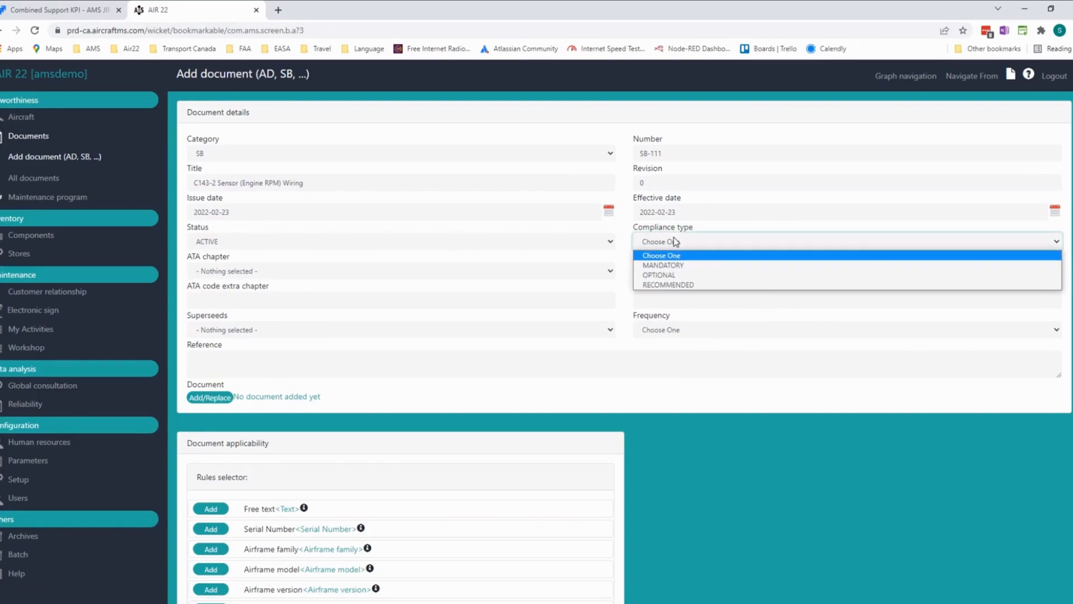
{"action": "left_click", "coordinate": [676, 266]}
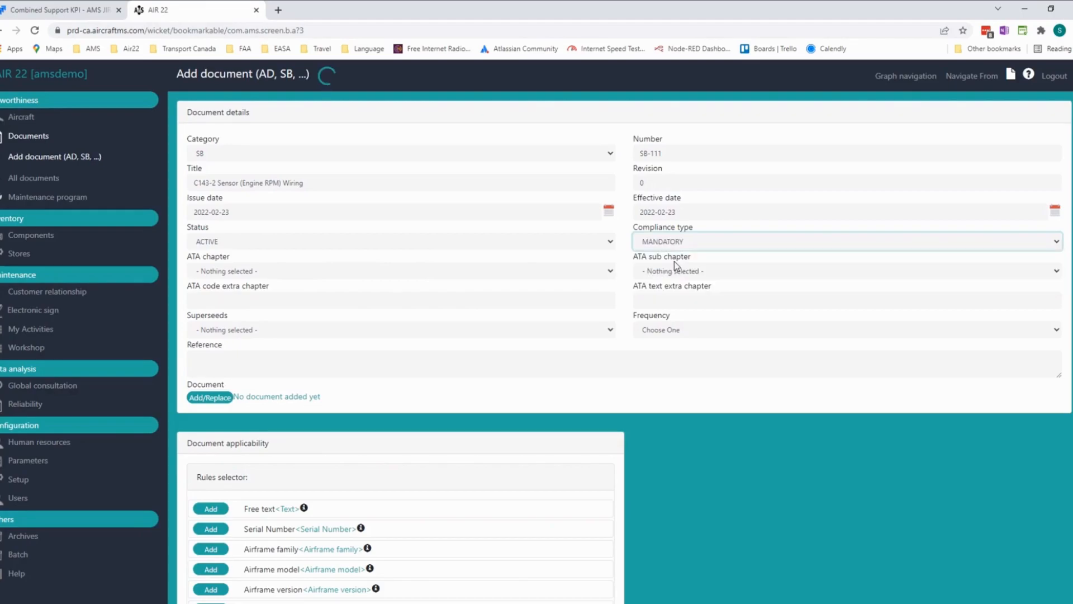
Assign the document ATA chapter 72R - ENGINE - RECIPROCATING, sub chapter 00 - General, and a frequency of ONCE.
{"action": "left_click", "coordinate": [237, 273]}
{"action": "scroll", "coordinate": [306, 364], "scroll_direction": "down", "scroll_amount": 10}
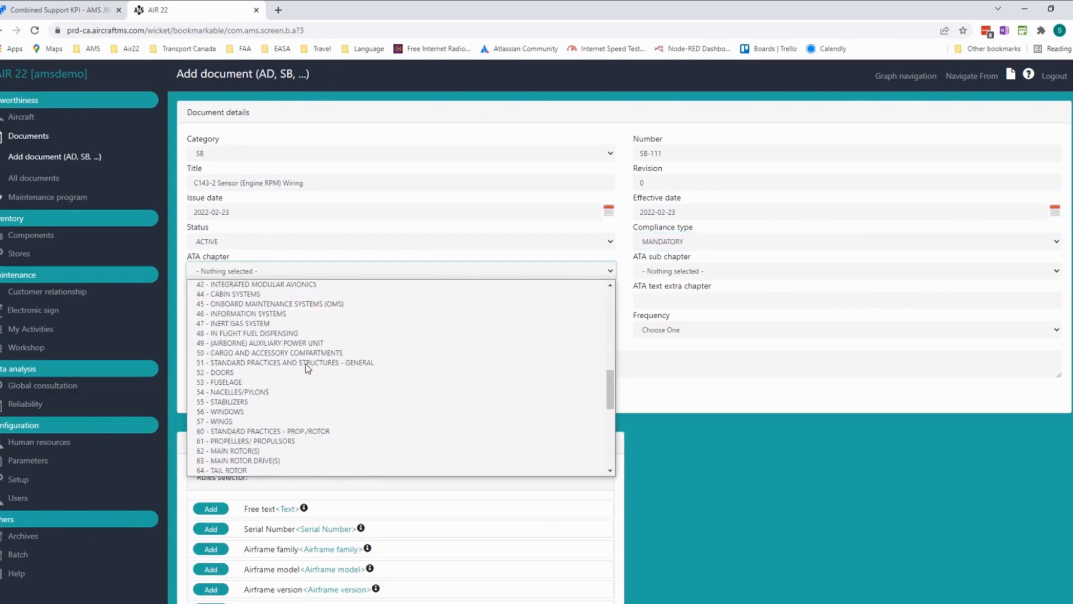
{"action": "scroll", "coordinate": [307, 364], "scroll_direction": "up", "scroll_amount": 7}
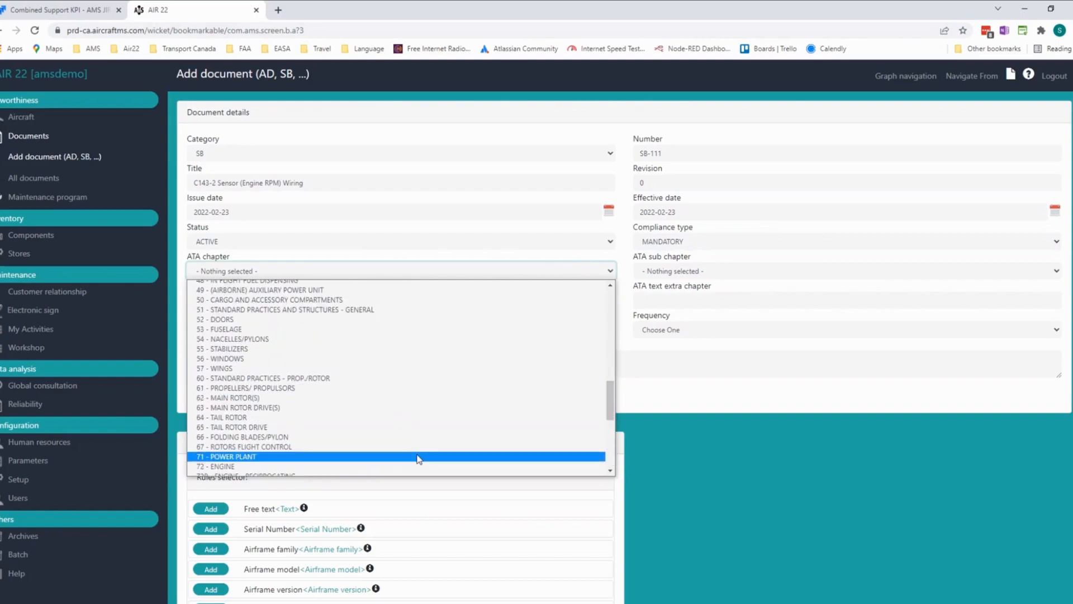
{"action": "left_click", "coordinate": [611, 471]}
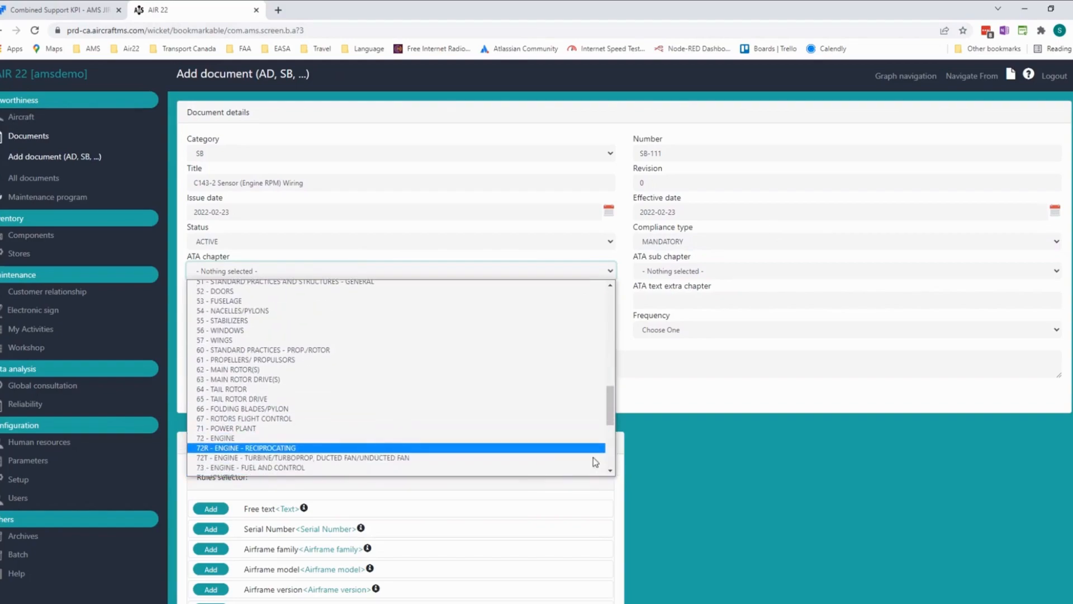
{"action": "left_click", "coordinate": [291, 448]}
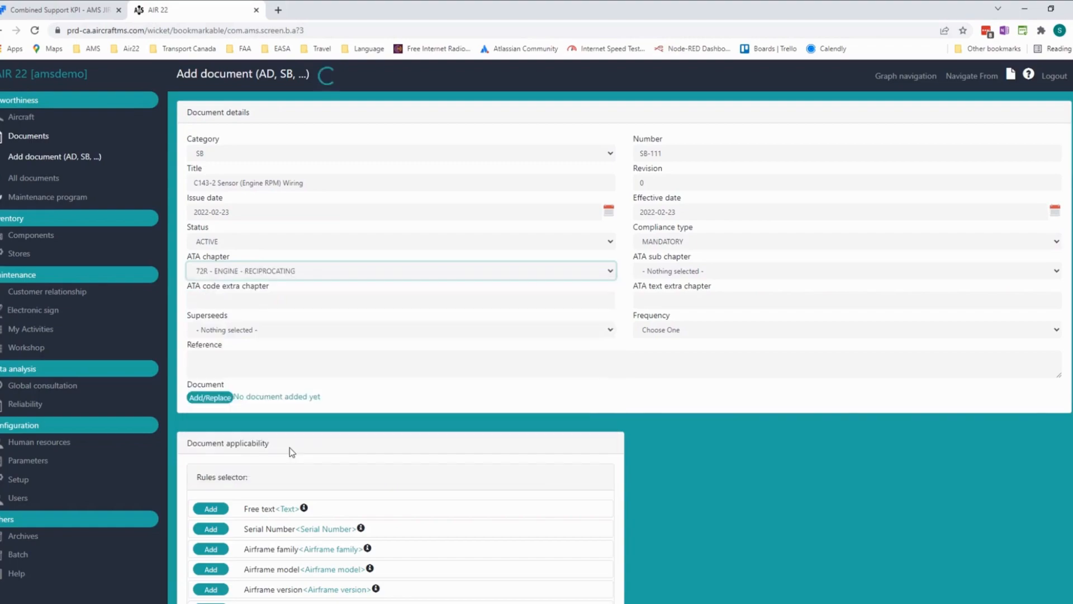
{"action": "left_click", "coordinate": [672, 274]}
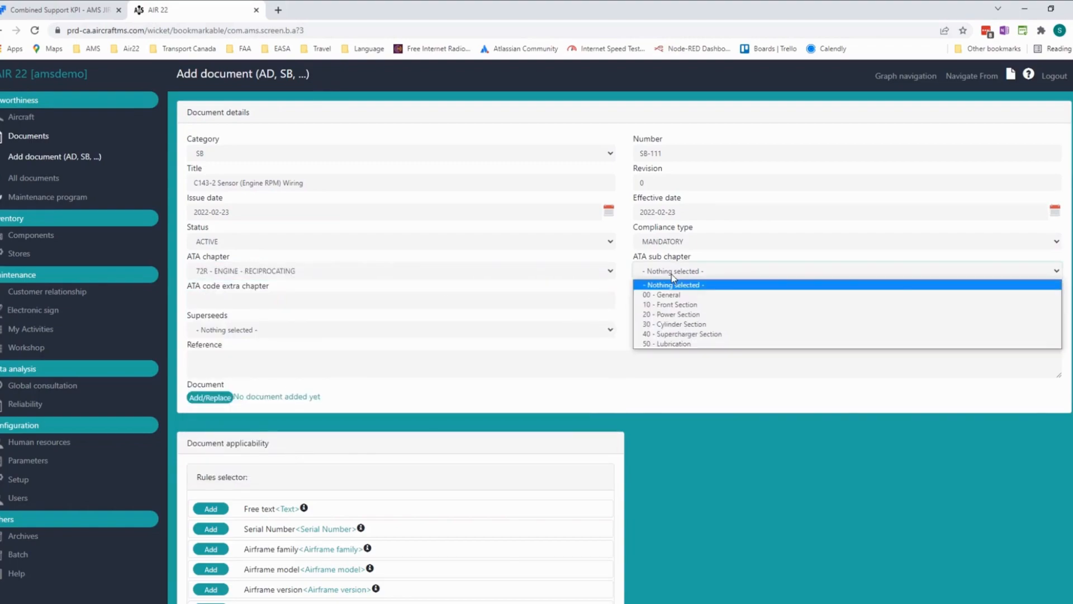
{"action": "left_click", "coordinate": [677, 295]}
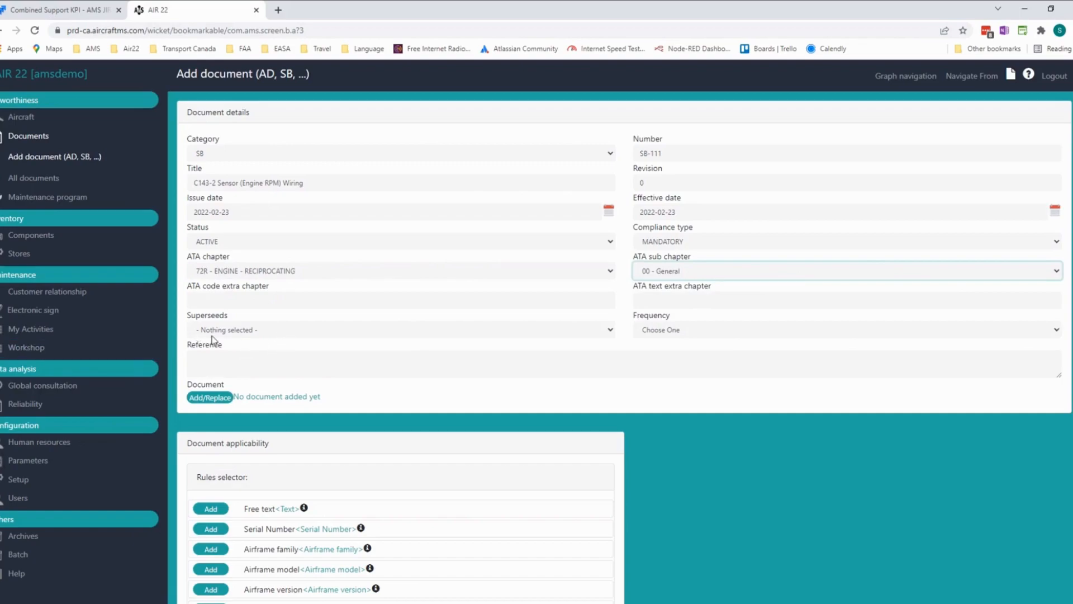
{"action": "left_click", "coordinate": [723, 334]}
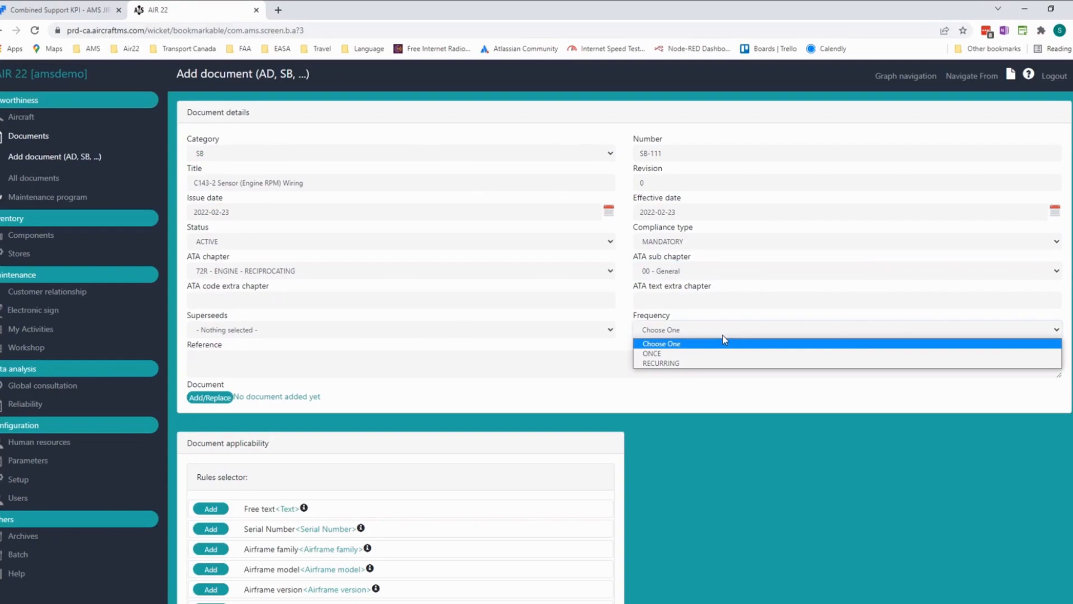
{"action": "left_click", "coordinate": [671, 354]}
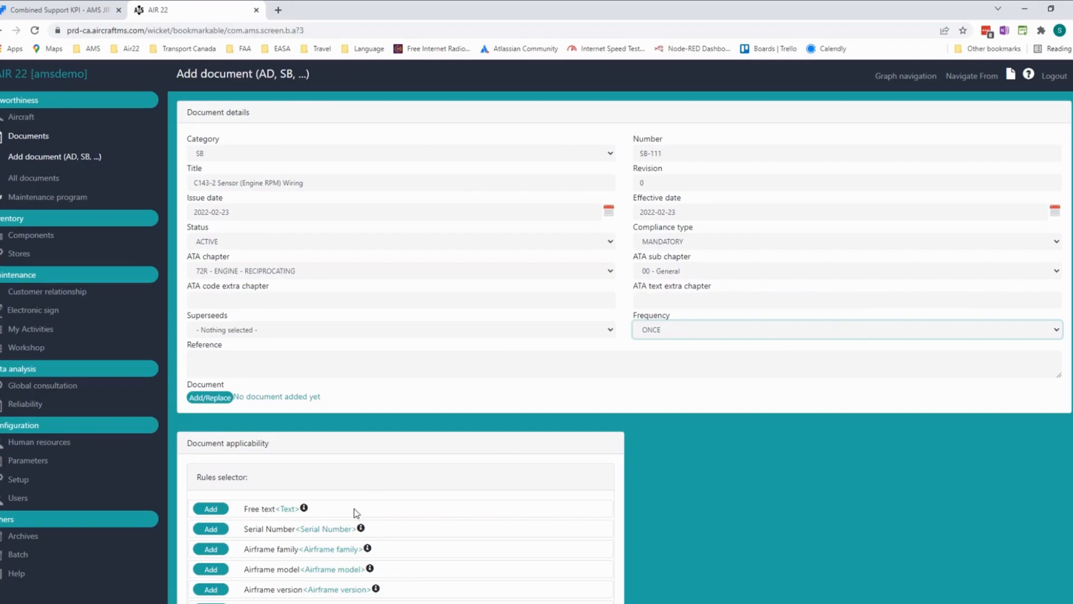
Add an airframe family rule to the document applicability and set it to R44.
{"action": "scroll", "coordinate": [781, 472], "scroll_direction": "down", "scroll_amount": 4}
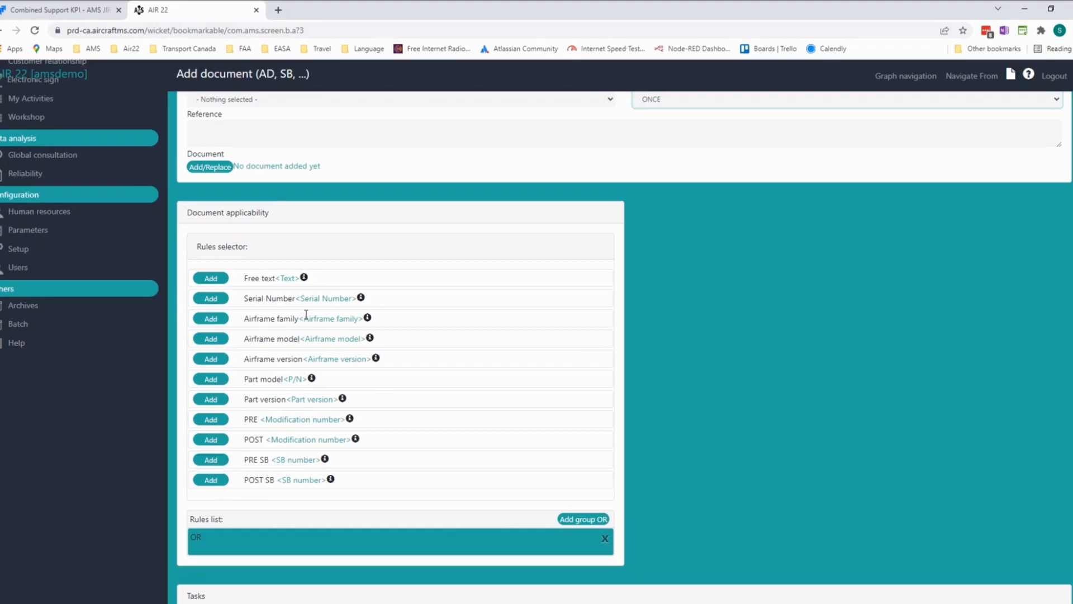
{"action": "left_click", "coordinate": [211, 319]}
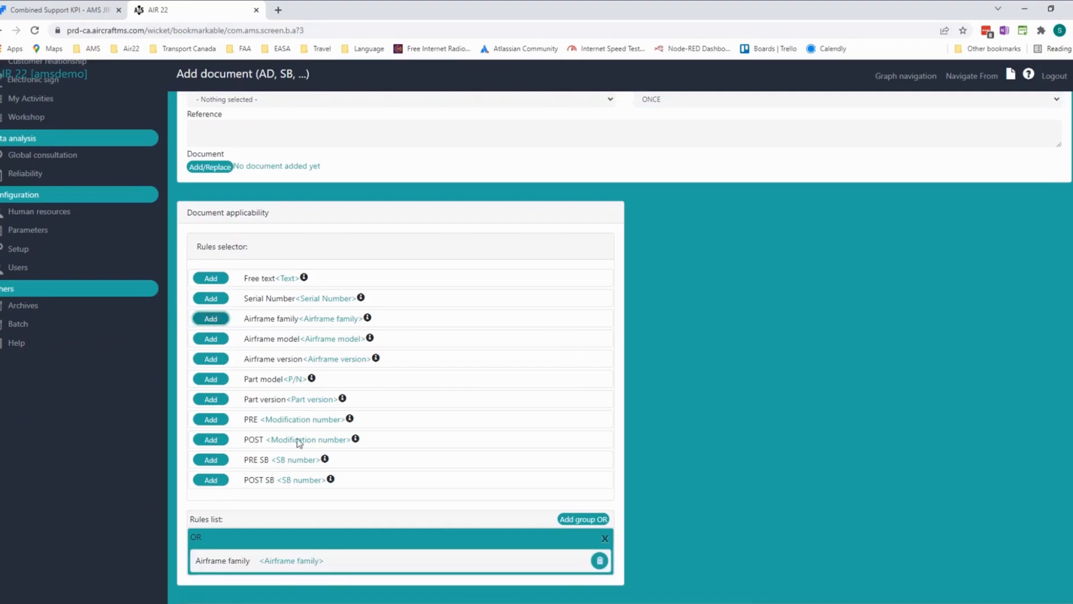
{"action": "scroll", "coordinate": [365, 535], "scroll_direction": "down", "scroll_amount": 3}
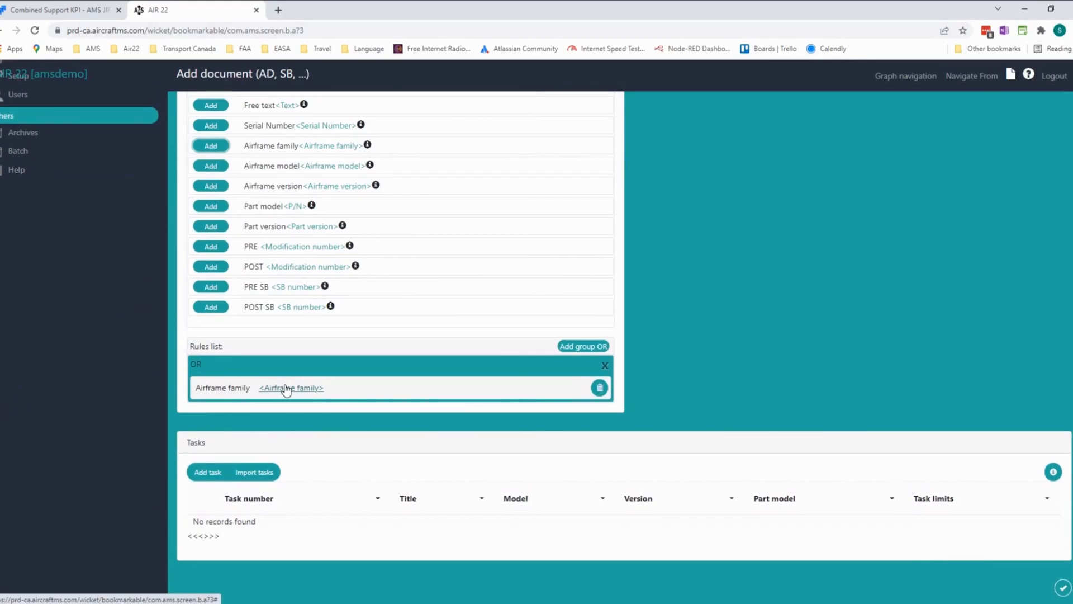
{"action": "left_click", "coordinate": [286, 390]}
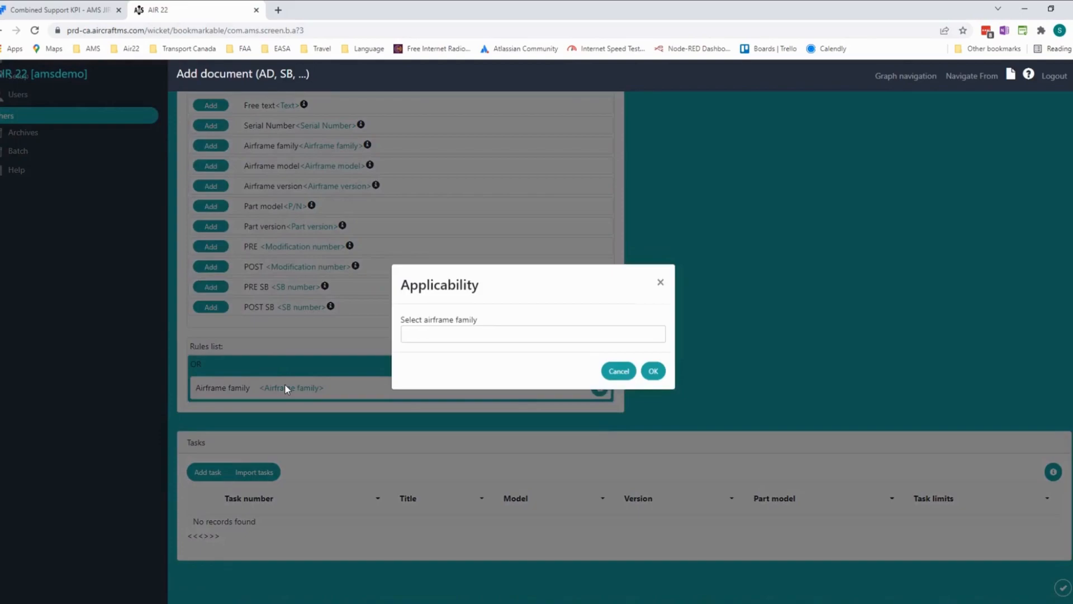
{"action": "left_click", "coordinate": [511, 341]}
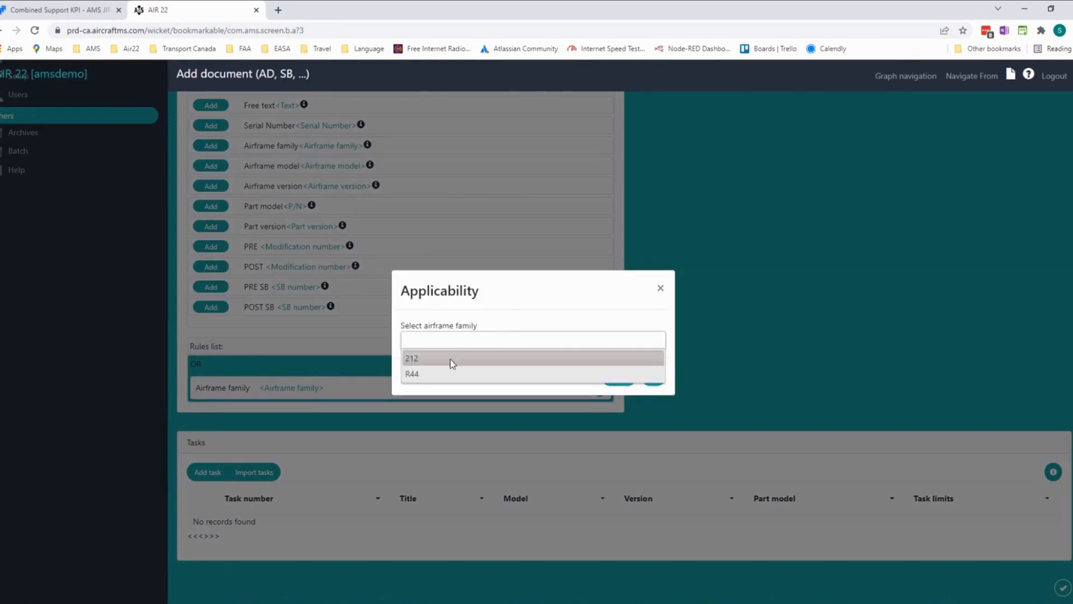
{"action": "left_click", "coordinate": [421, 375]}
{"action": "left_click", "coordinate": [652, 379]}
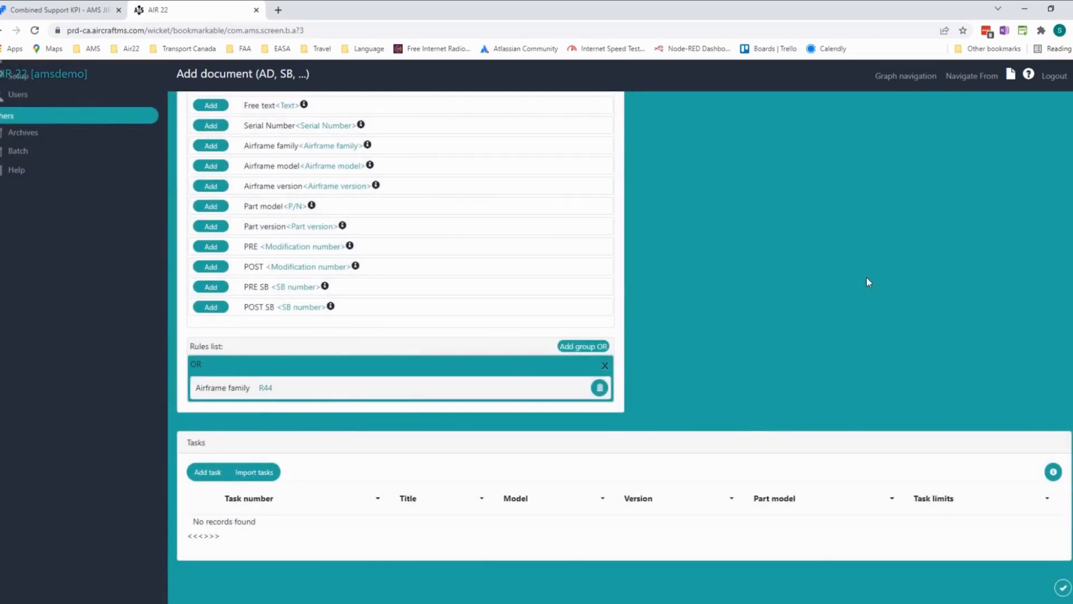
Start a new task for the document, titled "C143-2 Sensor (Engine RPM) Wiring" with task number SB-111.
{"action": "left_click", "coordinate": [203, 478]}
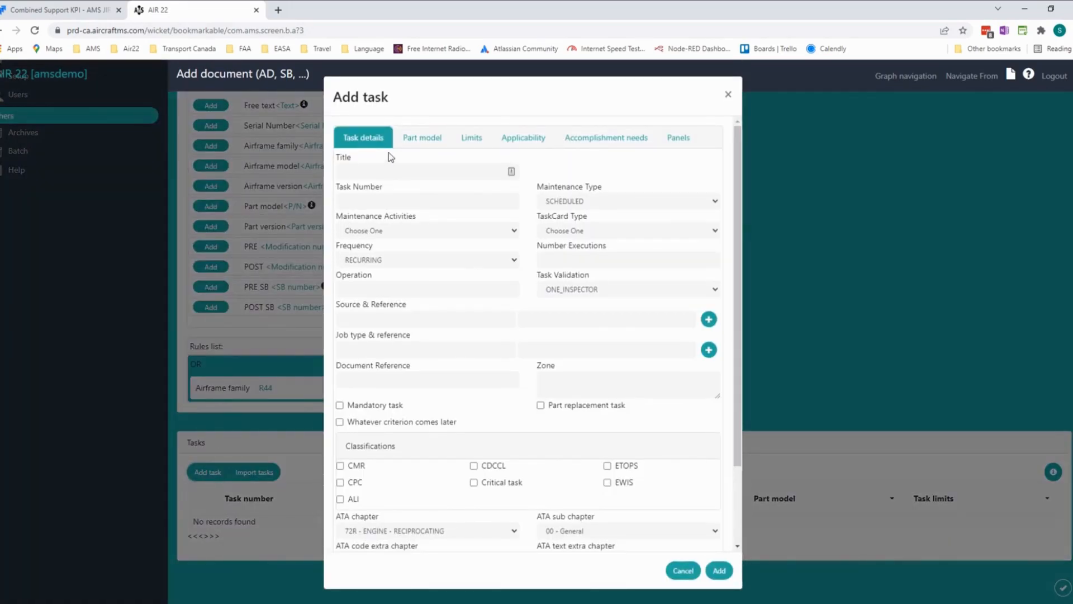
{"action": "left_click", "coordinate": [387, 171]}
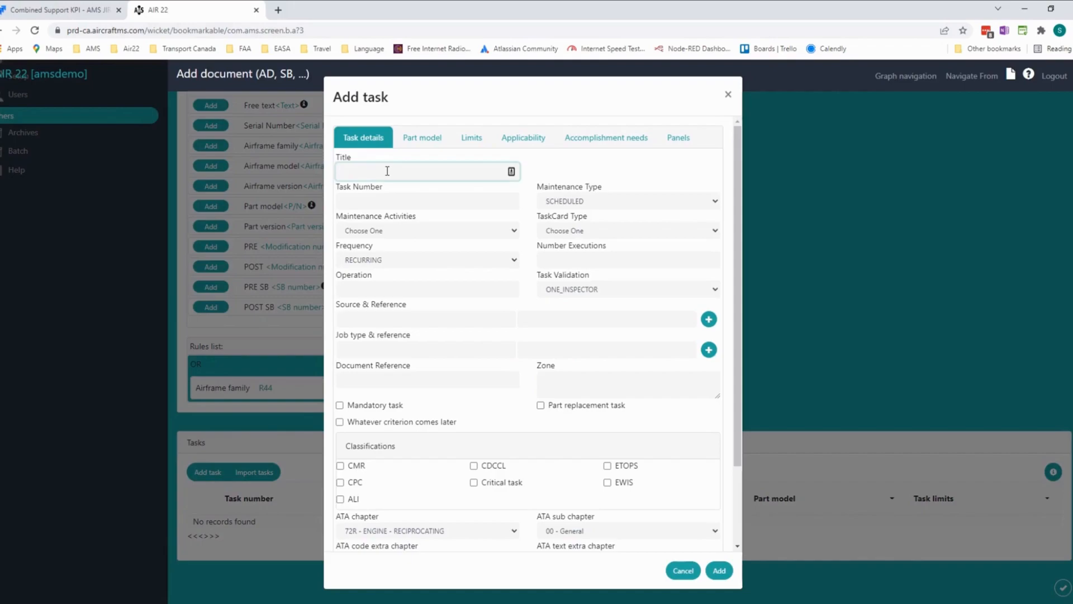
{"action": "type", "text": "C143-2 Sensor (Engine RPM) Wiring"}
{"action": "left_click", "coordinate": [370, 203]}
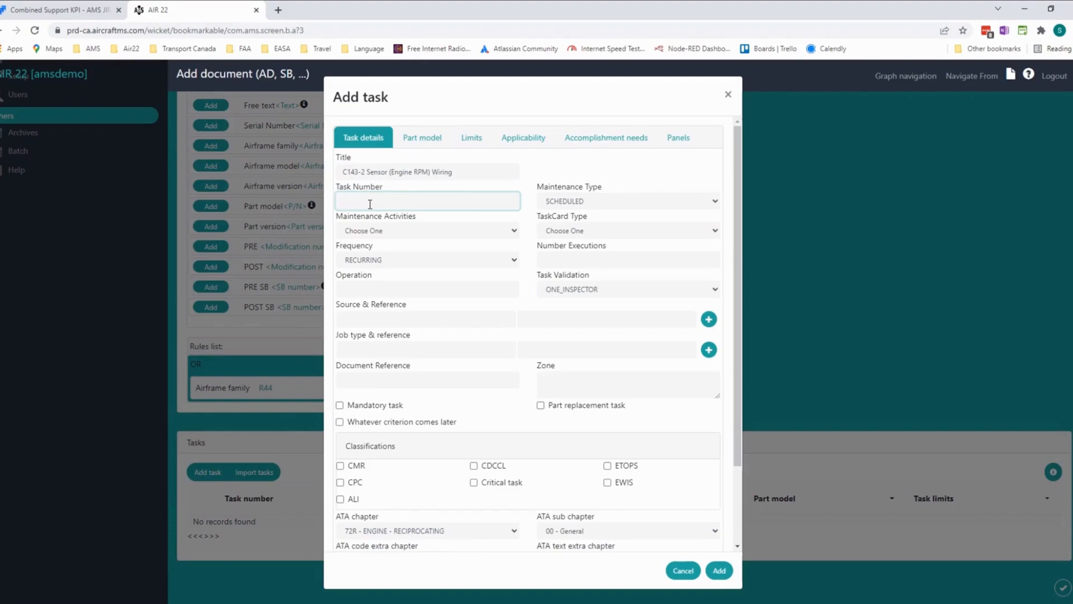
{"action": "type", "text": "SB-111"}
Set the task's maintenance activities to INSPECTIONS and look through the available task card types.
{"action": "left_click", "coordinate": [509, 232]}
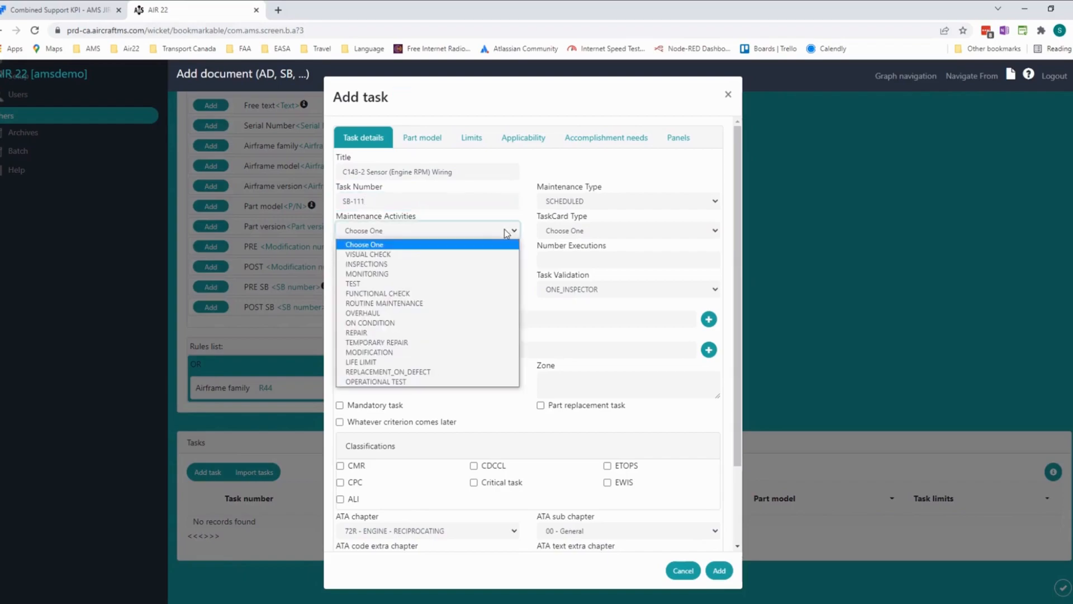
{"action": "left_click", "coordinate": [417, 265]}
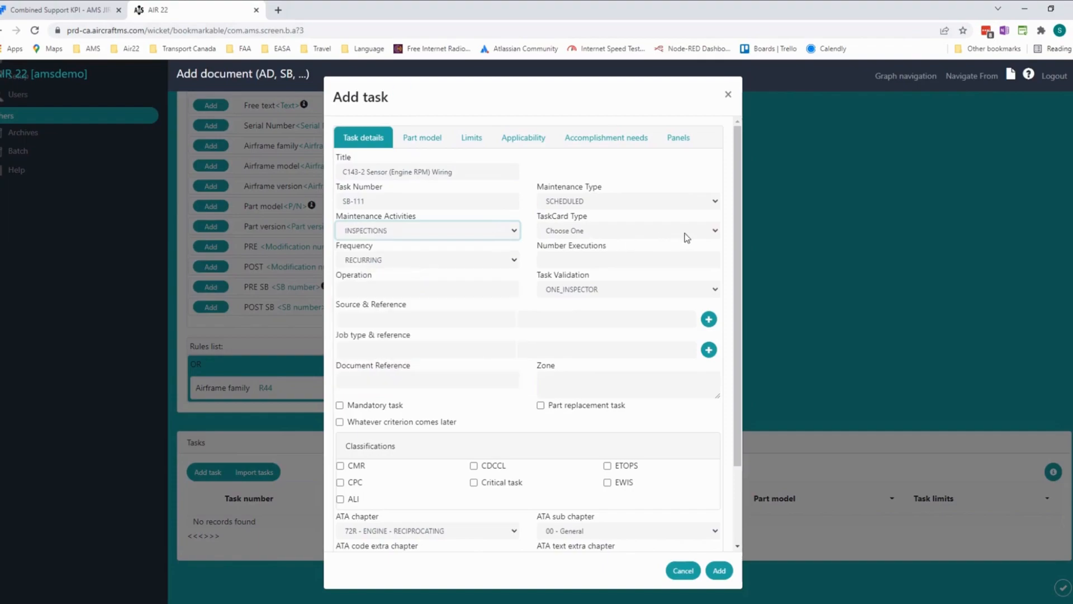
{"action": "left_click", "coordinate": [711, 236]}
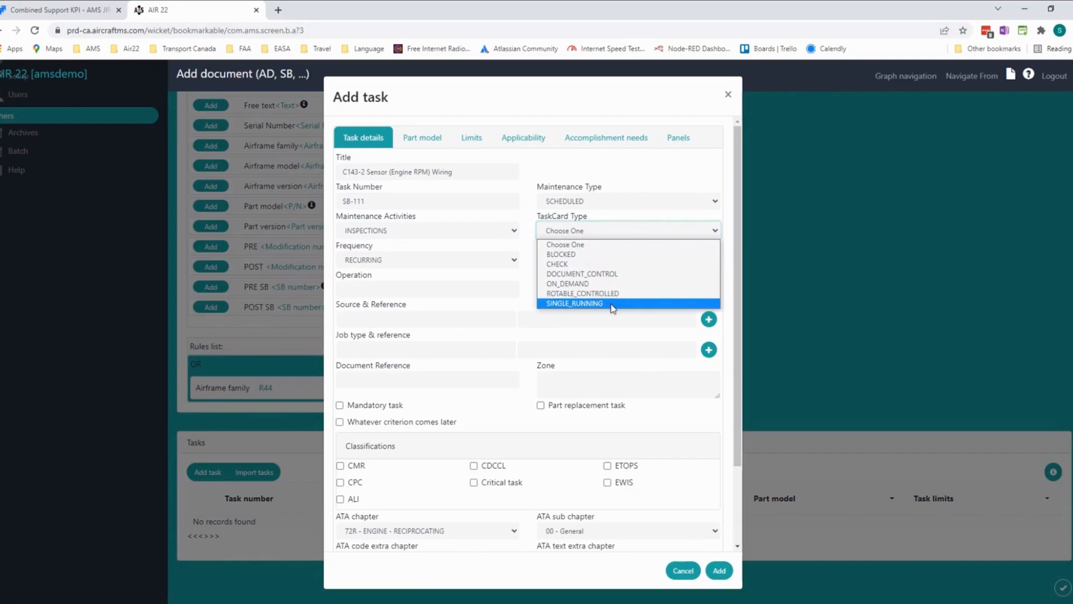
{"action": "left_click", "coordinate": [618, 244]}
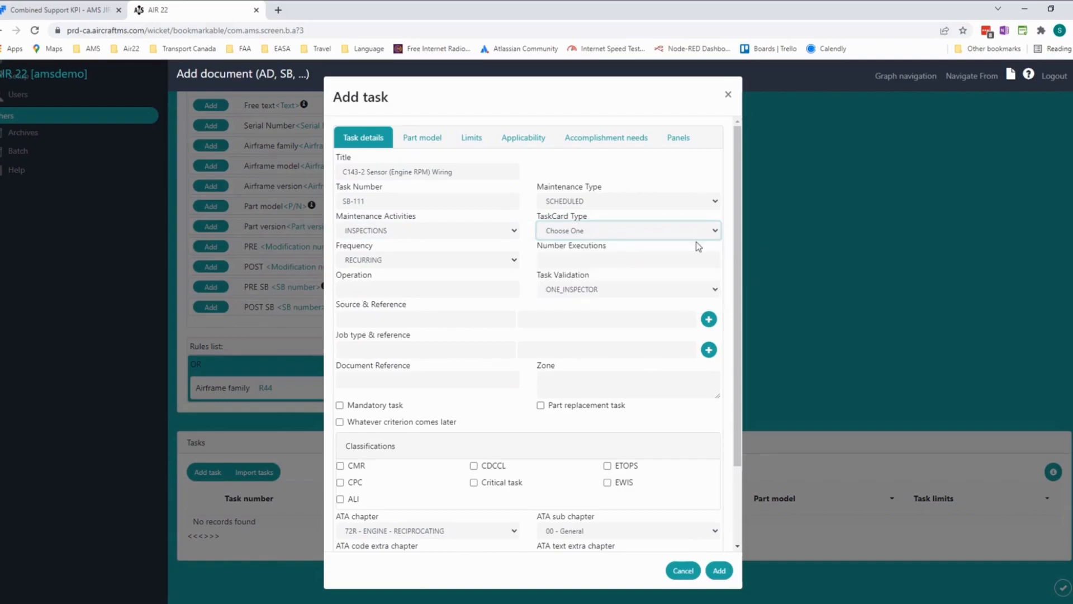
Set the task's frequency to ONCE and mark it as a mandatory task.
{"action": "left_click", "coordinate": [505, 262]}
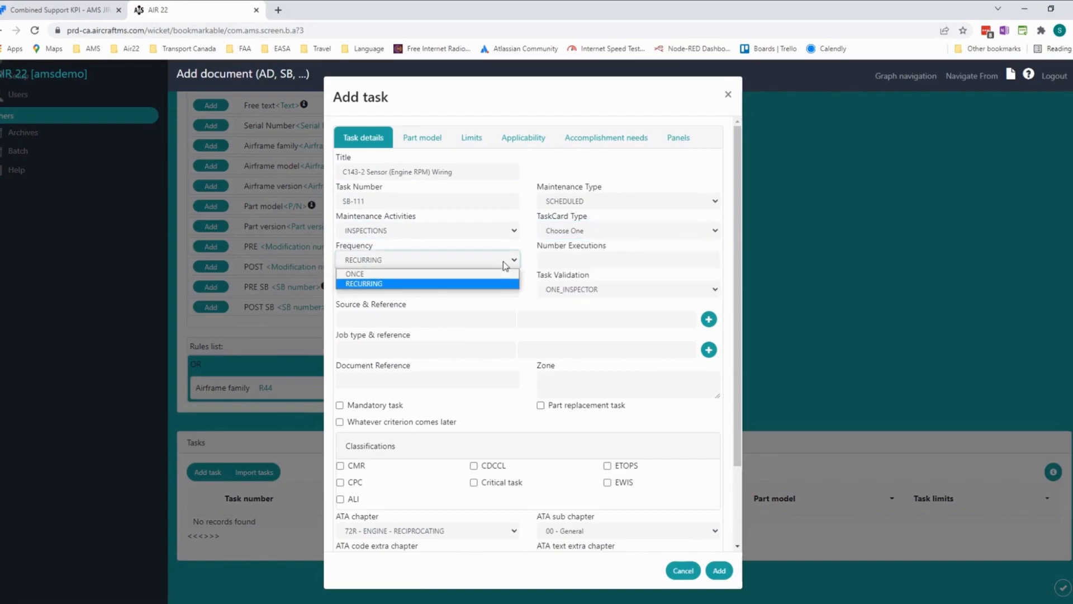
{"action": "left_click", "coordinate": [498, 273]}
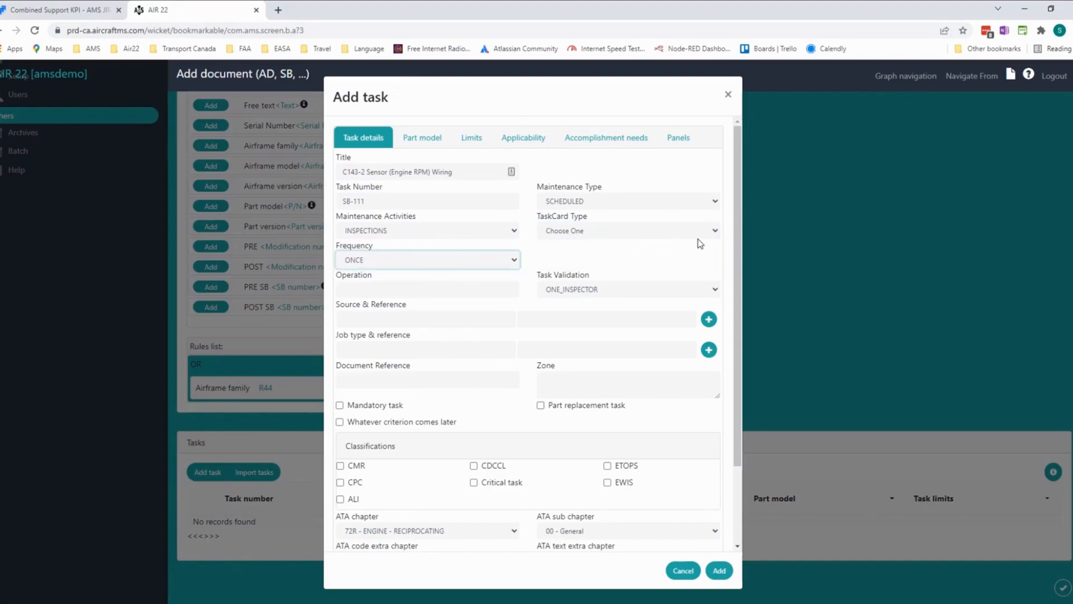
{"action": "left_click", "coordinate": [339, 406]}
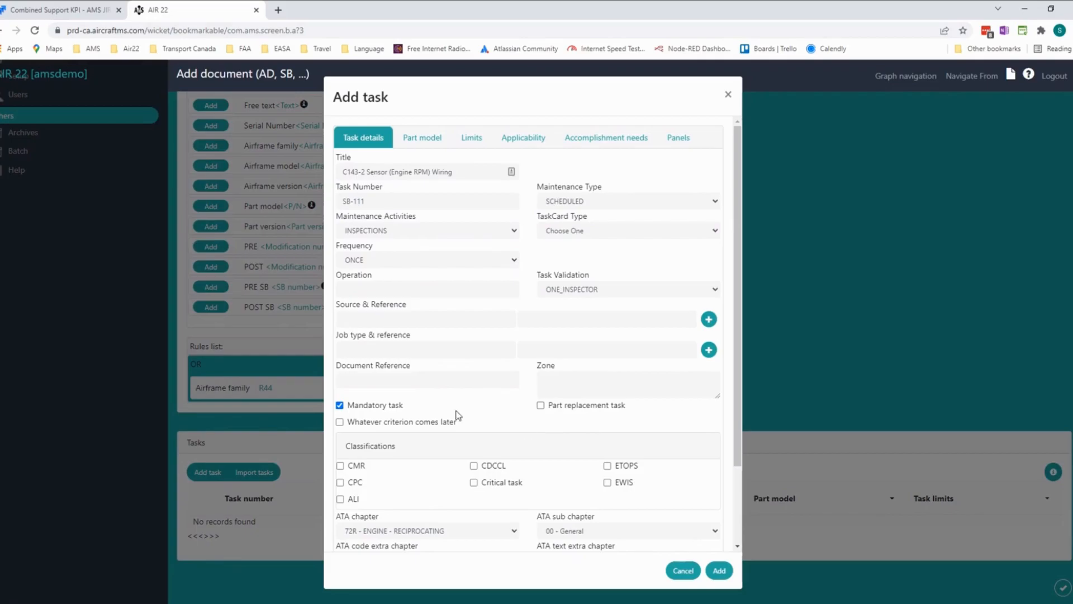
Enter "Inspect wiring IAW SB" as the task description.
{"action": "scroll", "coordinate": [469, 401], "scroll_direction": "down", "scroll_amount": 3}
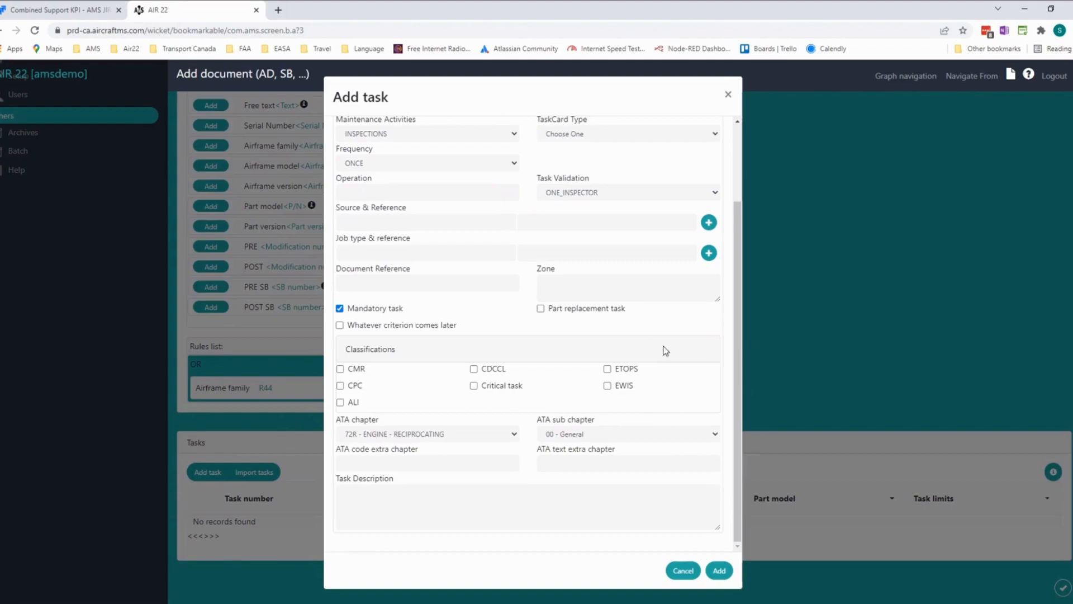
{"action": "left_click", "coordinate": [410, 497]}
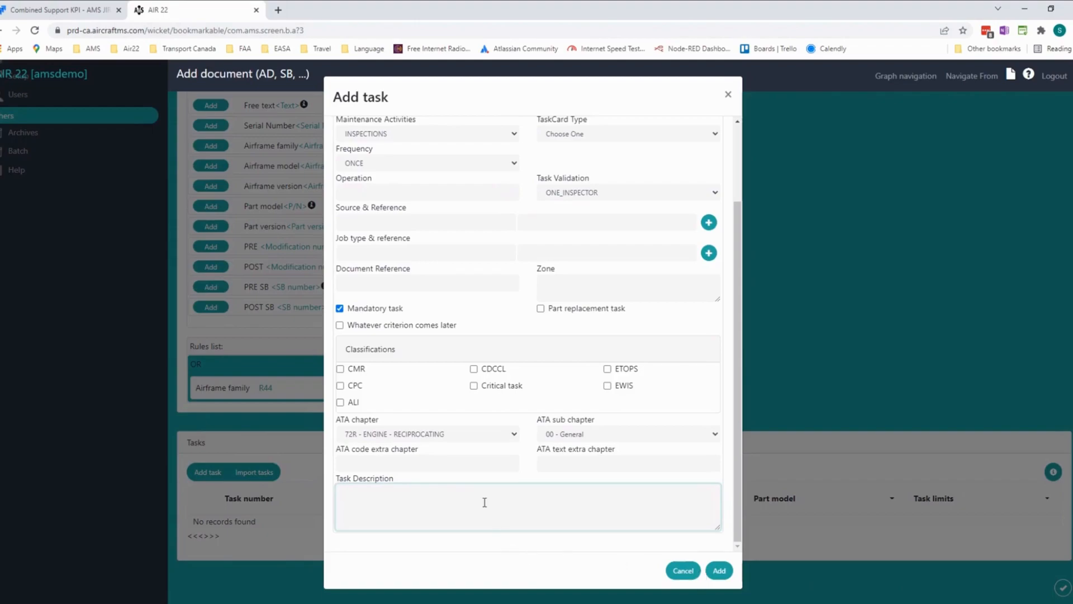
{"action": "type", "text": "(nspect wiring IAW SB"}
Set the task's part model to system type Engine, manufacturer Lycoming, model IO-540.
{"action": "scroll", "coordinate": [484, 502], "scroll_direction": "up", "scroll_amount": 3}
{"action": "left_click", "coordinate": [427, 139]}
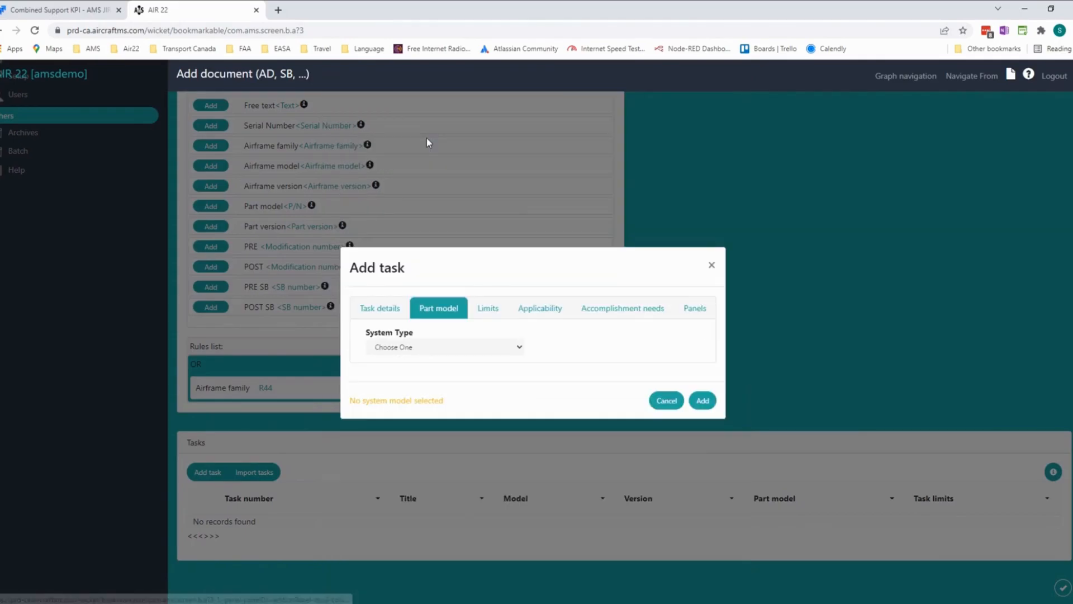
{"action": "left_click", "coordinate": [514, 344]}
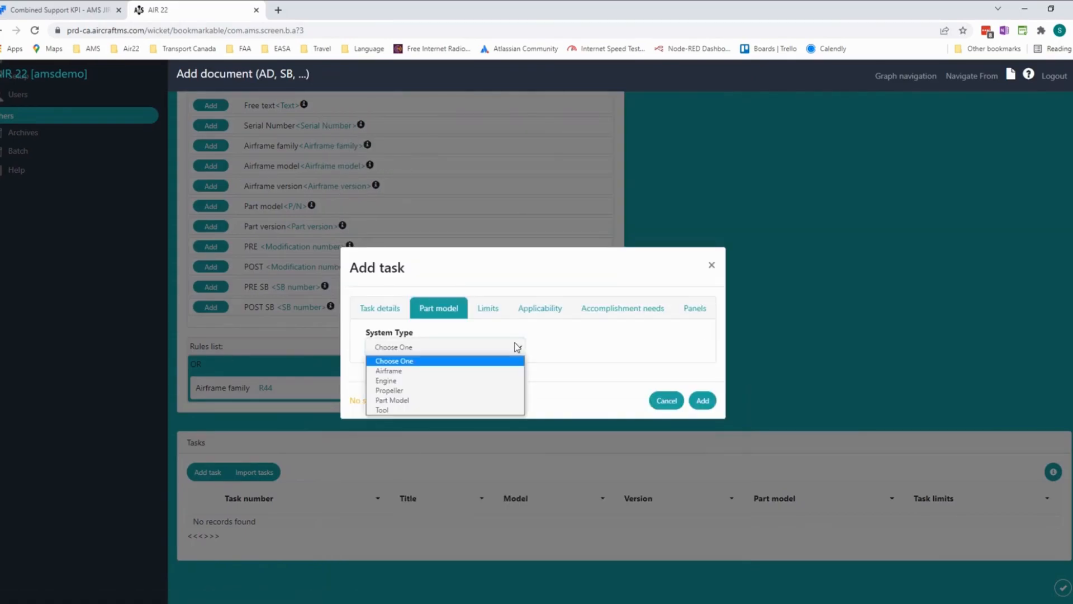
{"action": "left_click", "coordinate": [409, 382]}
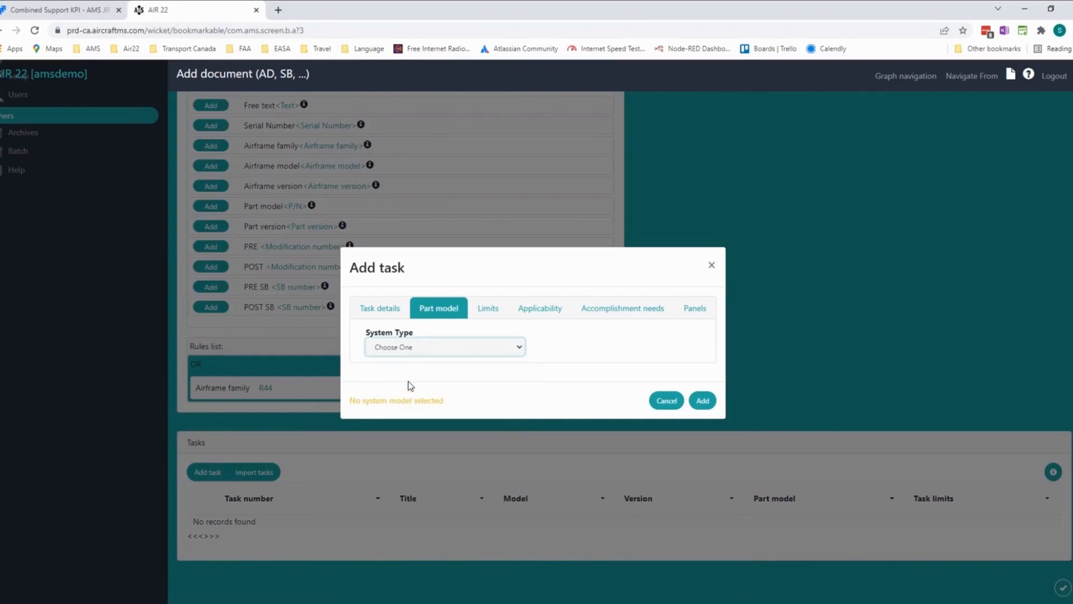
{"action": "left_click", "coordinate": [450, 317]}
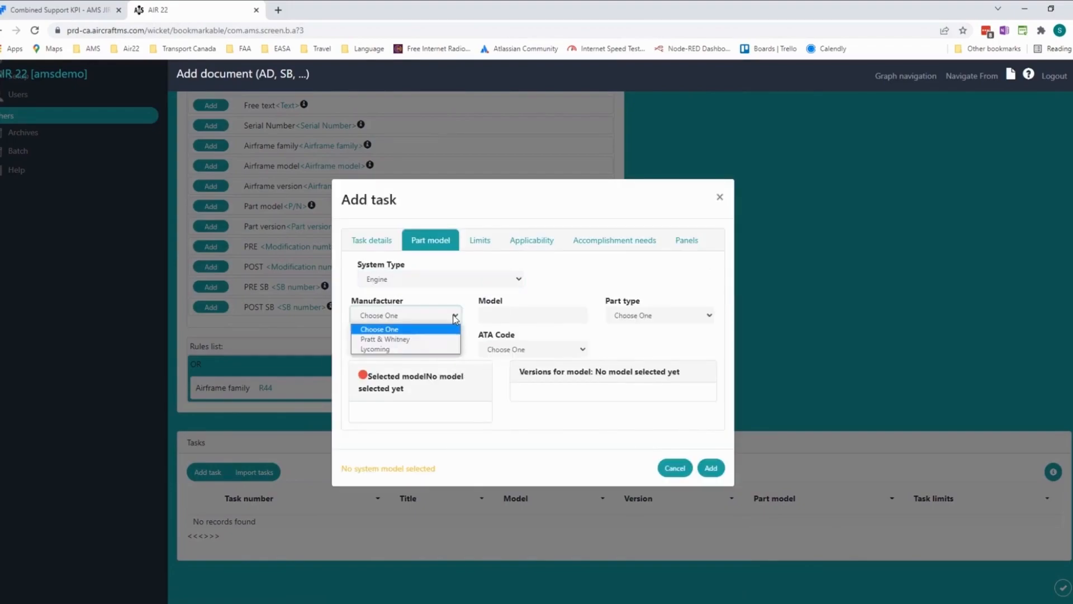
{"action": "left_click", "coordinate": [430, 352]}
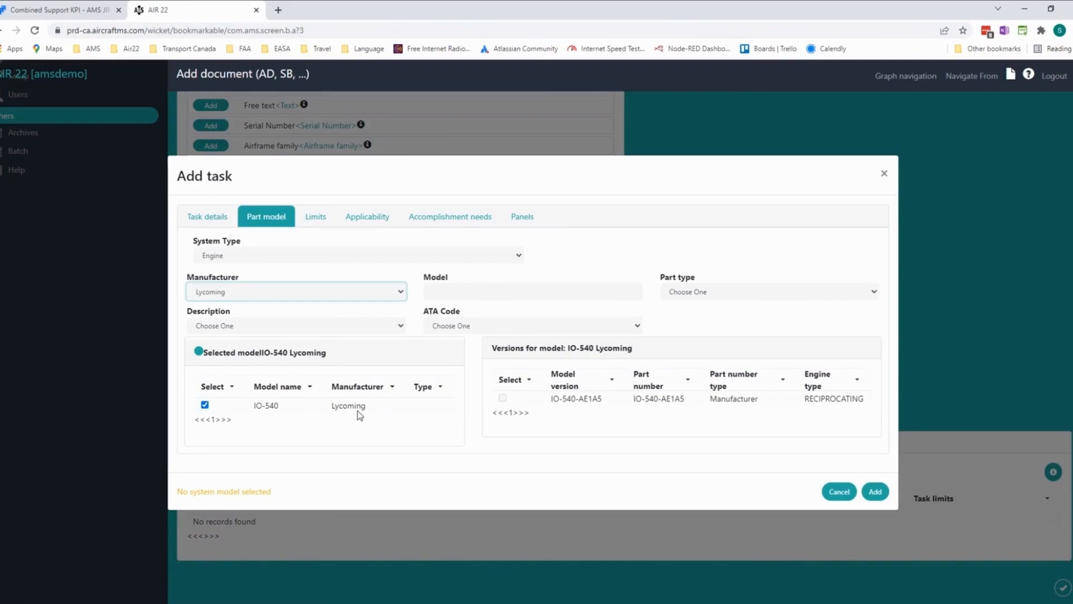
Try assigning the task to version IO-540-AE1A5 only, and switch back to the whole IO-540 model.
{"action": "left_click", "coordinate": [205, 406]}
{"action": "left_click", "coordinate": [502, 398]}
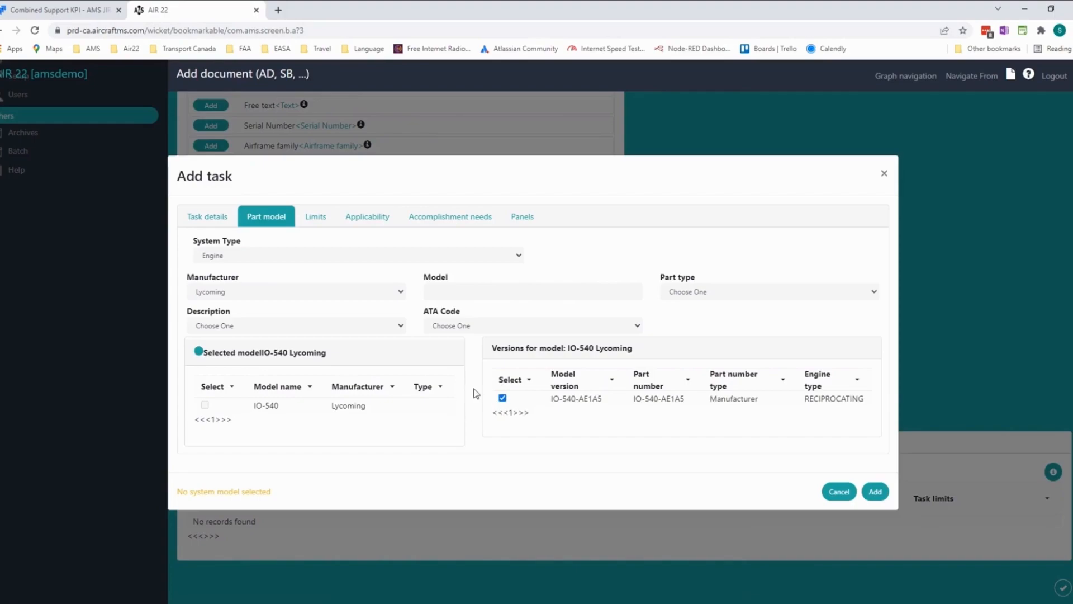
{"action": "left_click", "coordinate": [503, 398]}
{"action": "left_click", "coordinate": [205, 405]}
Give the task a TTAF limit of 5 hours and save it with the service bulletin document.
{"action": "left_click", "coordinate": [315, 217]}
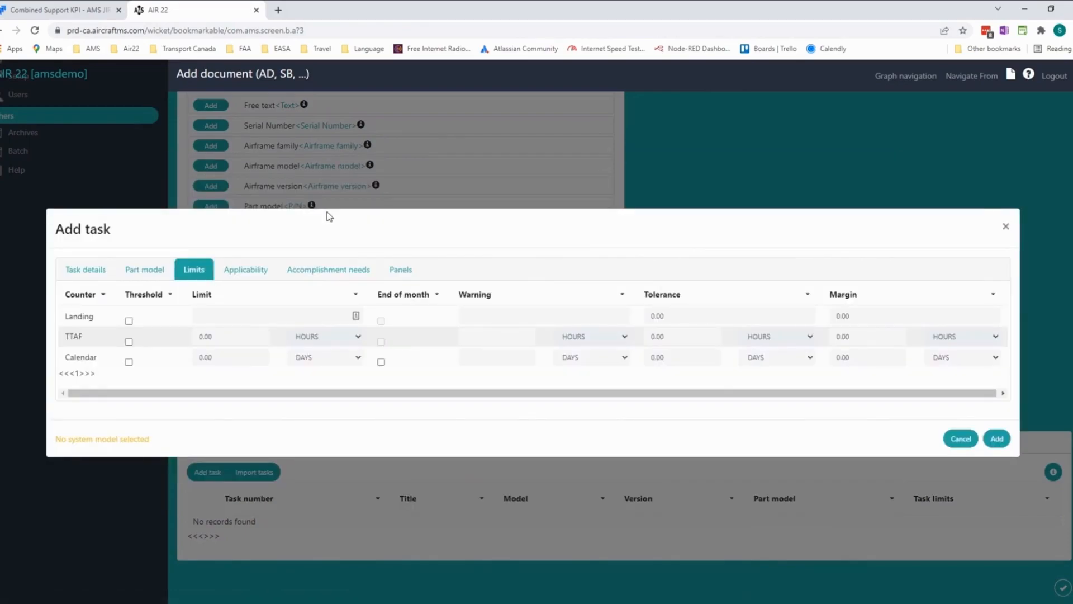
{"action": "left_click_drag", "start_coordinate": [223, 337], "coordinate": [174, 336]}
{"action": "type", "text": "5"}
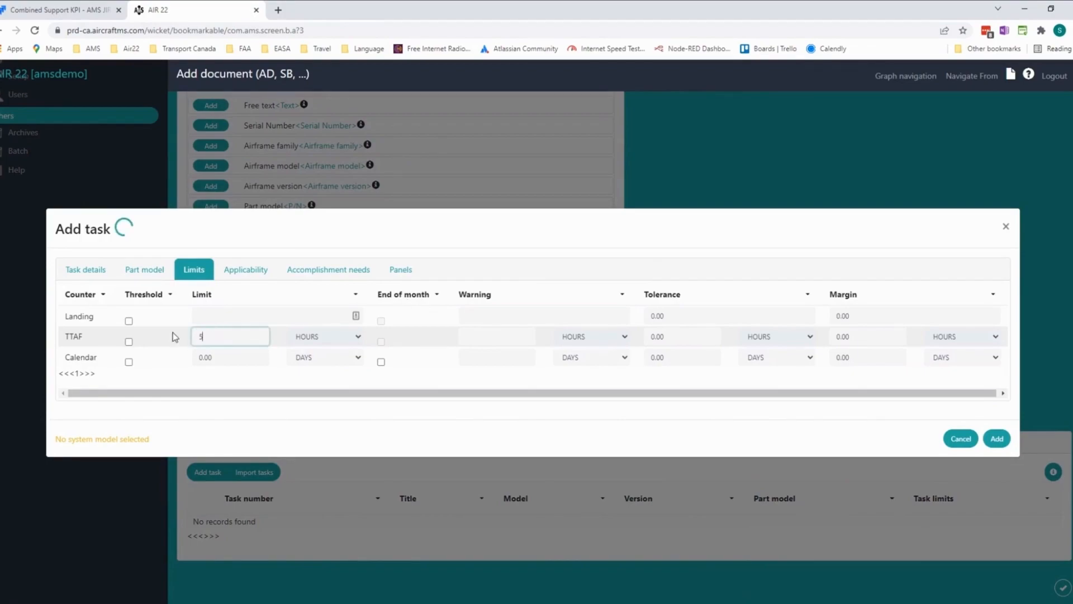
{"action": "left_click", "coordinate": [998, 440]}
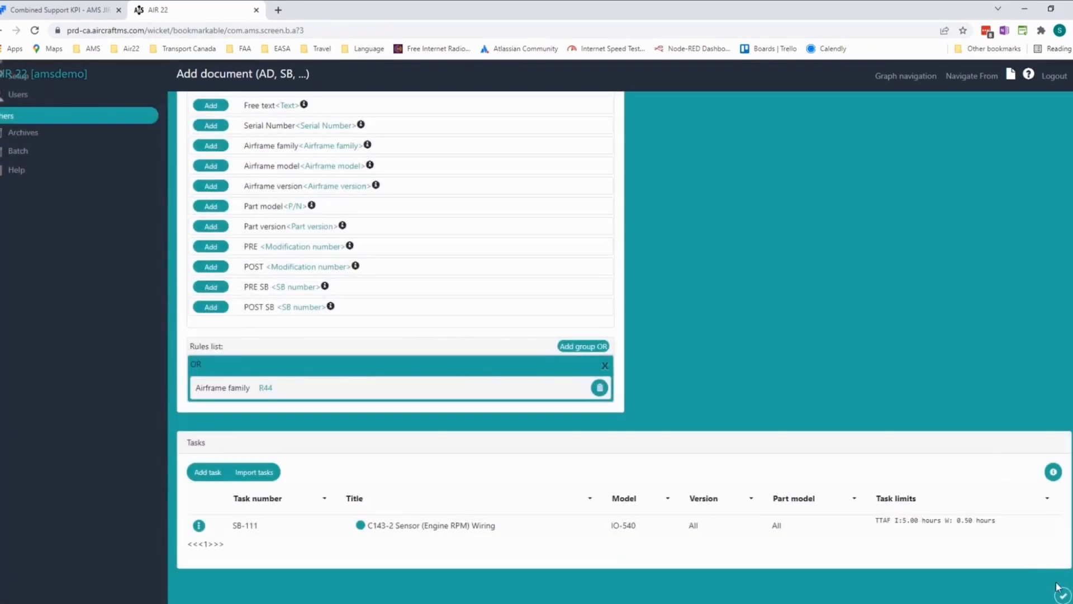
{"action": "left_click", "coordinate": [1064, 596]}
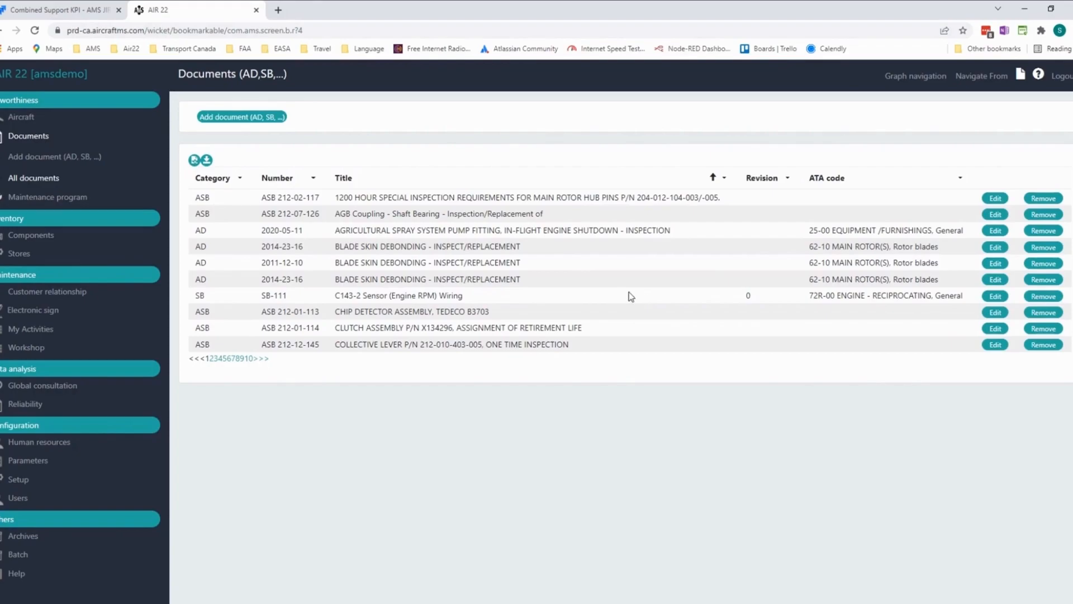
Open the full maintenance task list of aircraft CR44-01.
{"action": "left_click", "coordinate": [23, 118]}
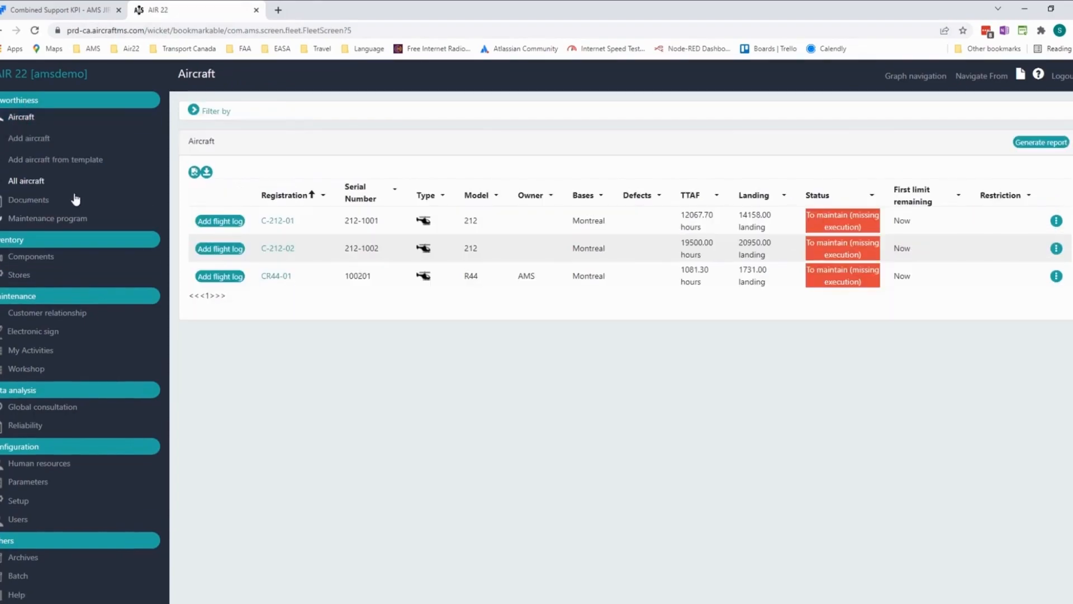
{"action": "left_click", "coordinate": [277, 276]}
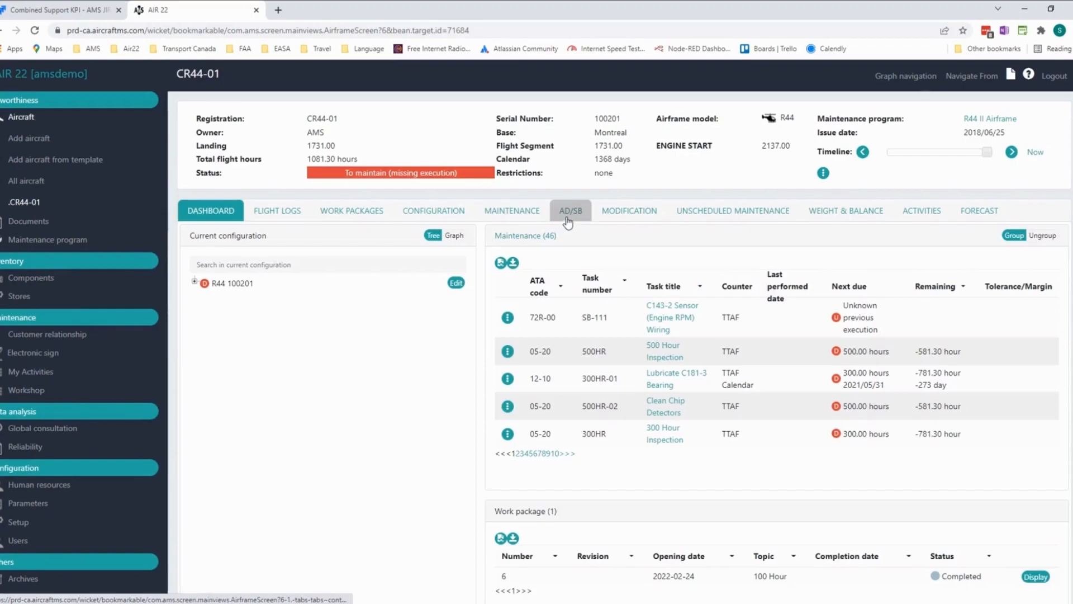
{"action": "left_click", "coordinate": [530, 216]}
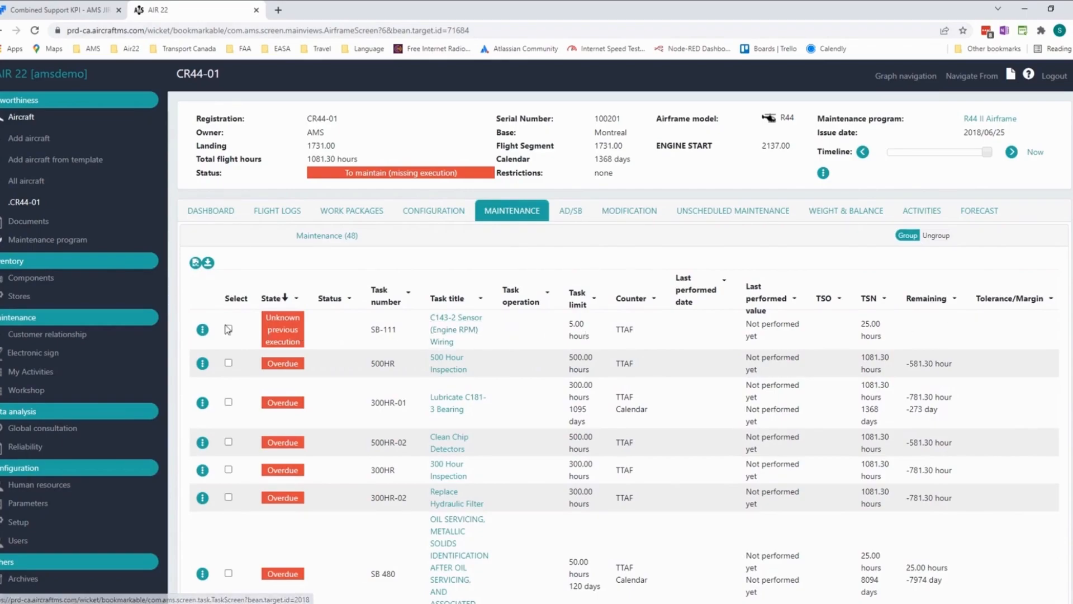
Start a new work package for task SB-111, C143-2 Sensor (Engine RPM) Wiring.
{"action": "left_click", "coordinate": [202, 331]}
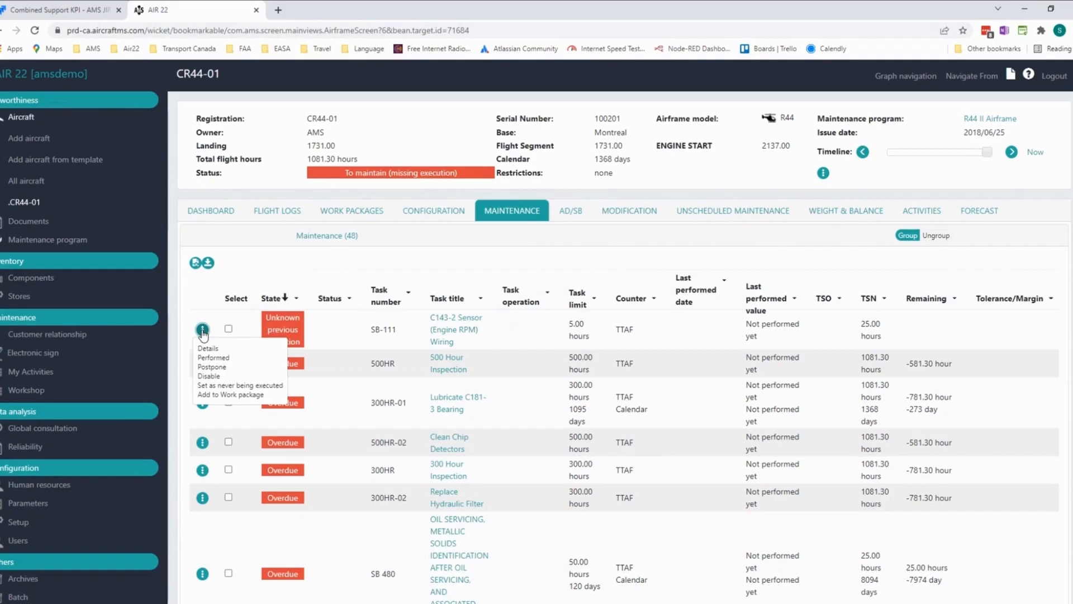
{"action": "left_click", "coordinate": [217, 395]}
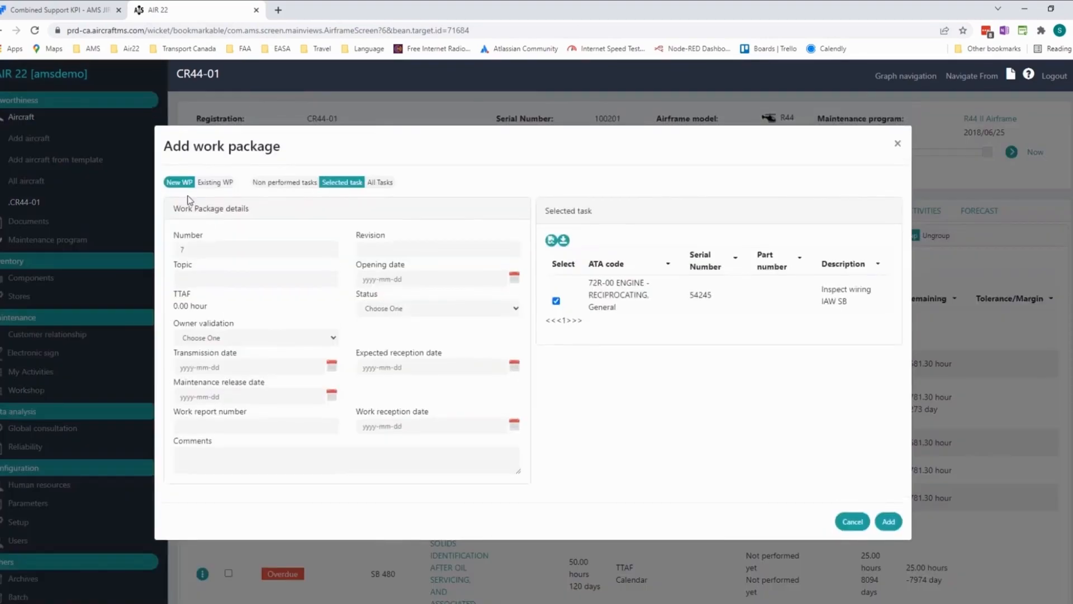
{"action": "left_click", "coordinate": [215, 183]}
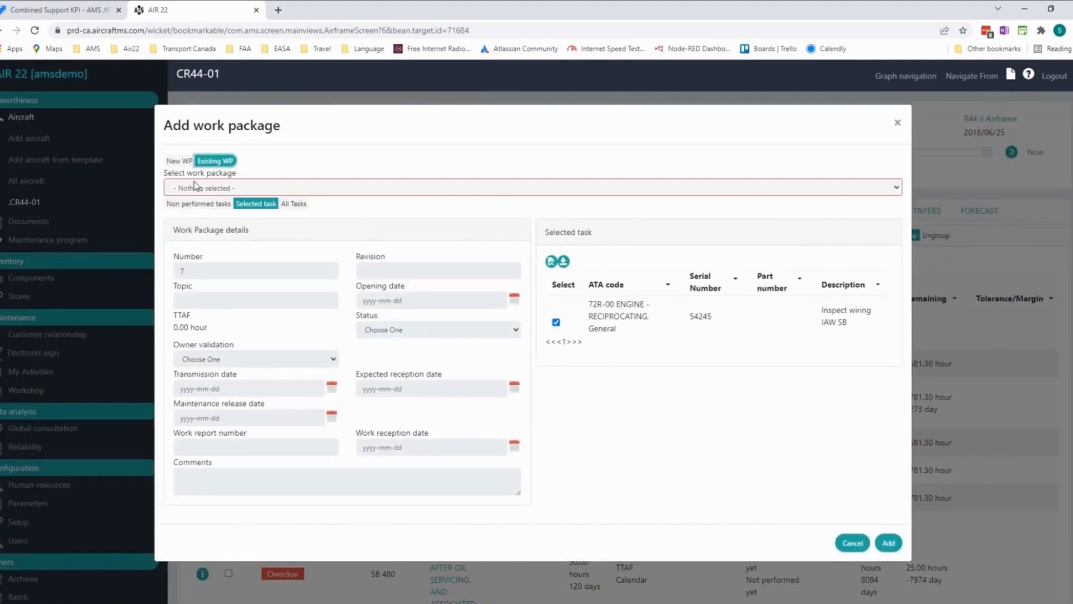
{"action": "left_click", "coordinate": [180, 162]}
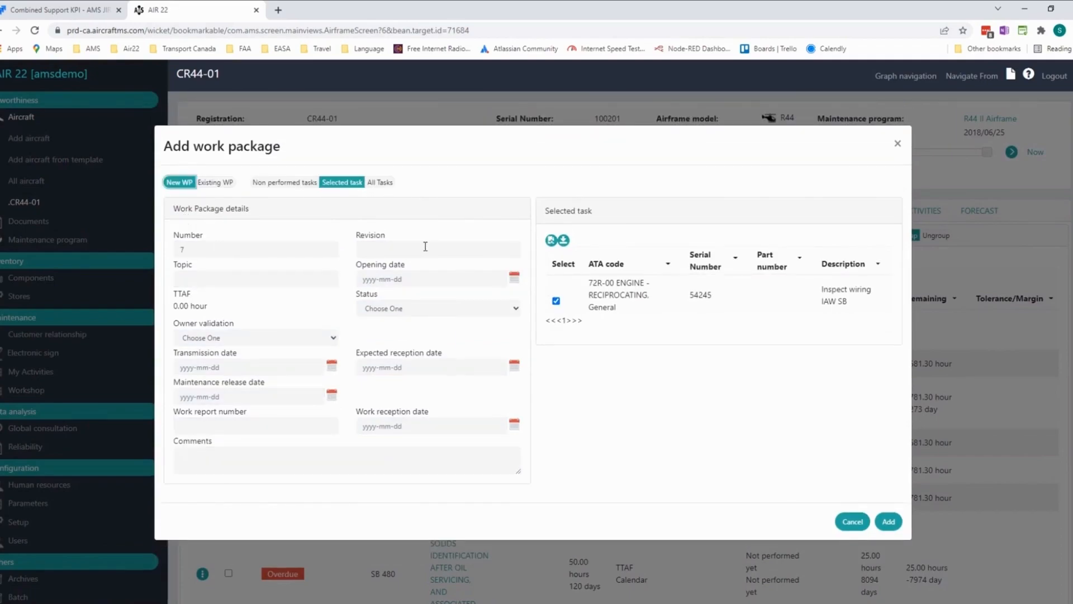
Give the work package the topic SB-111, opening date 2022-02-28 and status OPEN.
{"action": "left_click", "coordinate": [195, 278]}
{"action": "type", "text": "SB-111"}
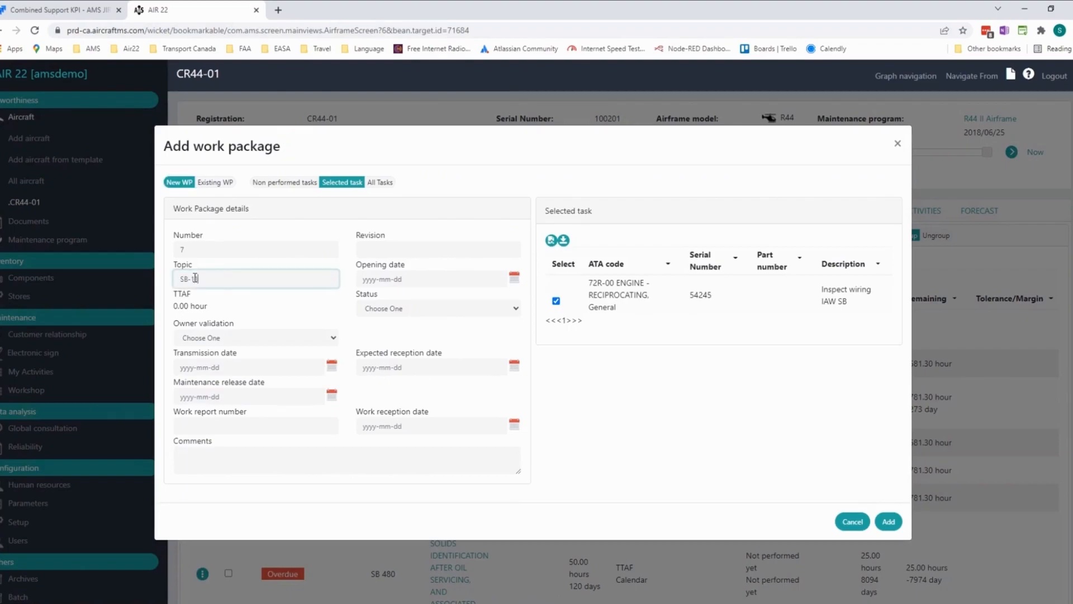
{"action": "left_click", "coordinate": [481, 279]}
{"action": "left_click", "coordinate": [392, 413]}
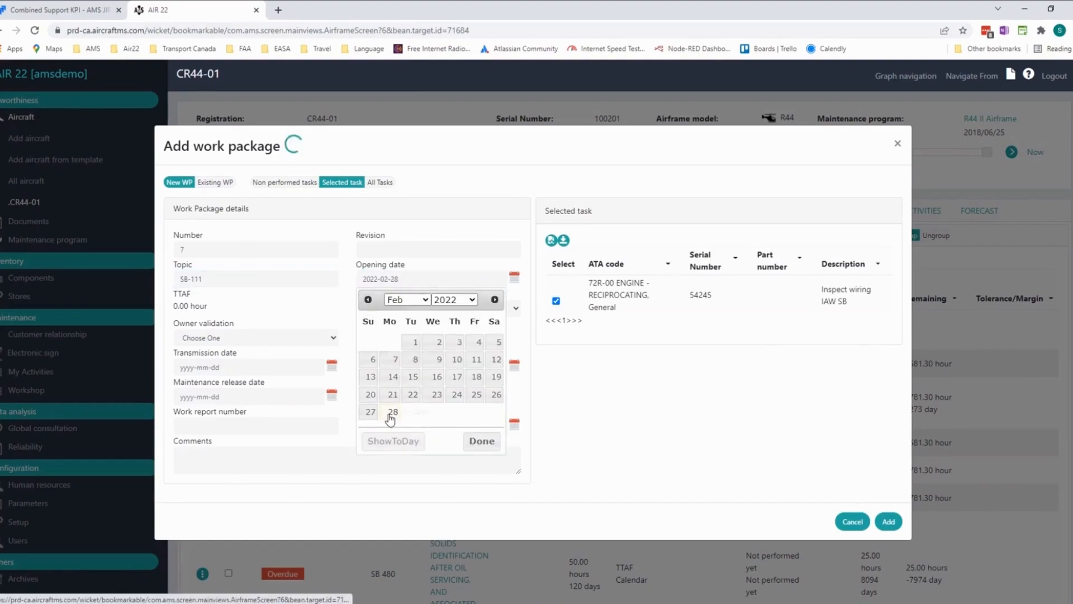
{"action": "left_click", "coordinate": [383, 310]}
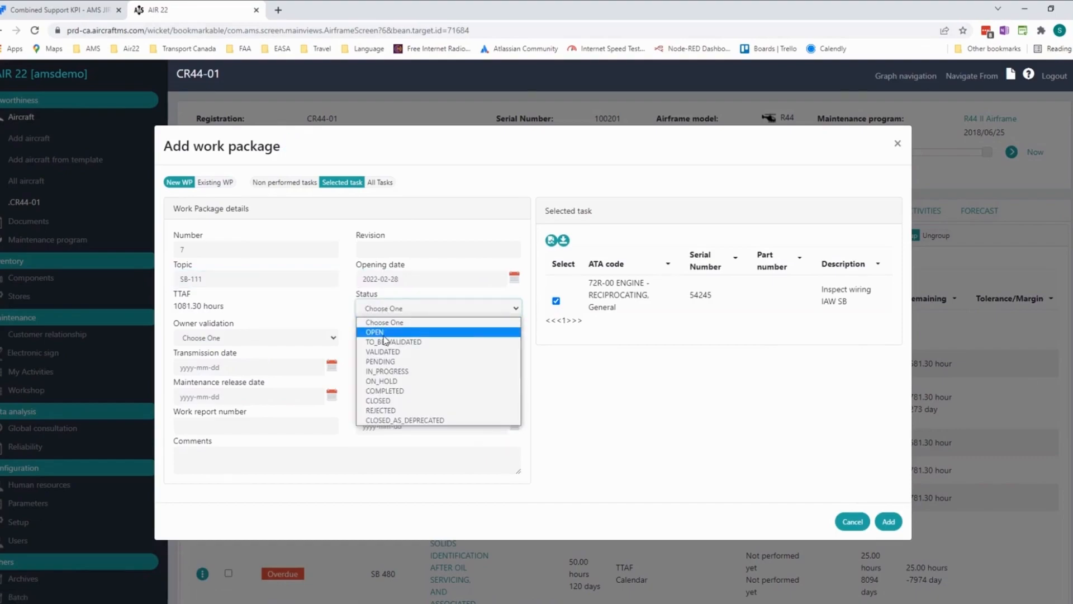
{"action": "left_click", "coordinate": [383, 334]}
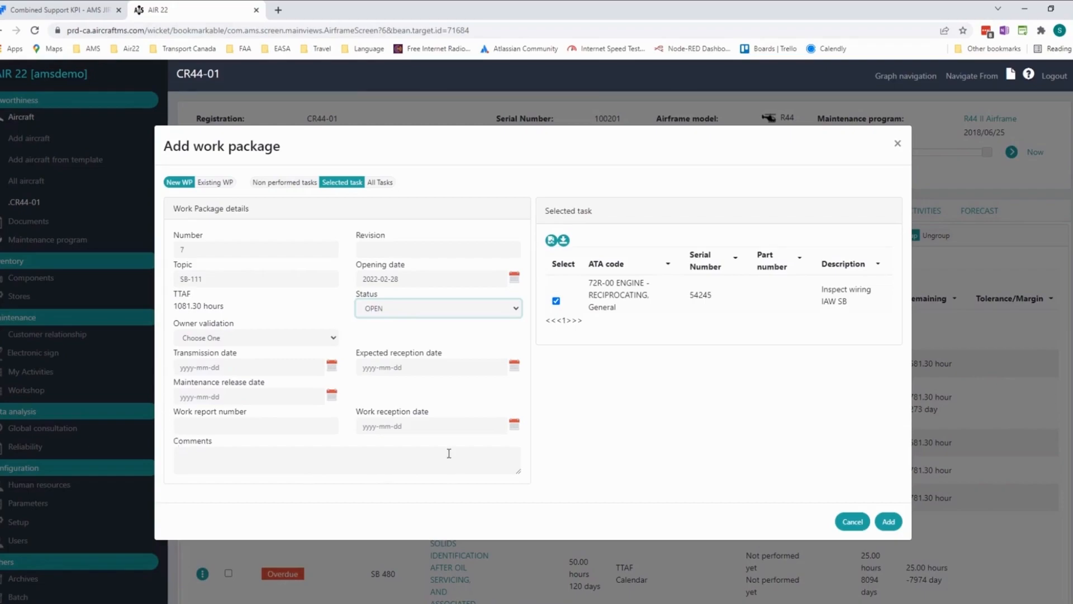
Enter the comment "SB Compliance" and create the work package.
{"action": "left_click", "coordinate": [302, 453]}
{"action": "type", "text": "SB"}
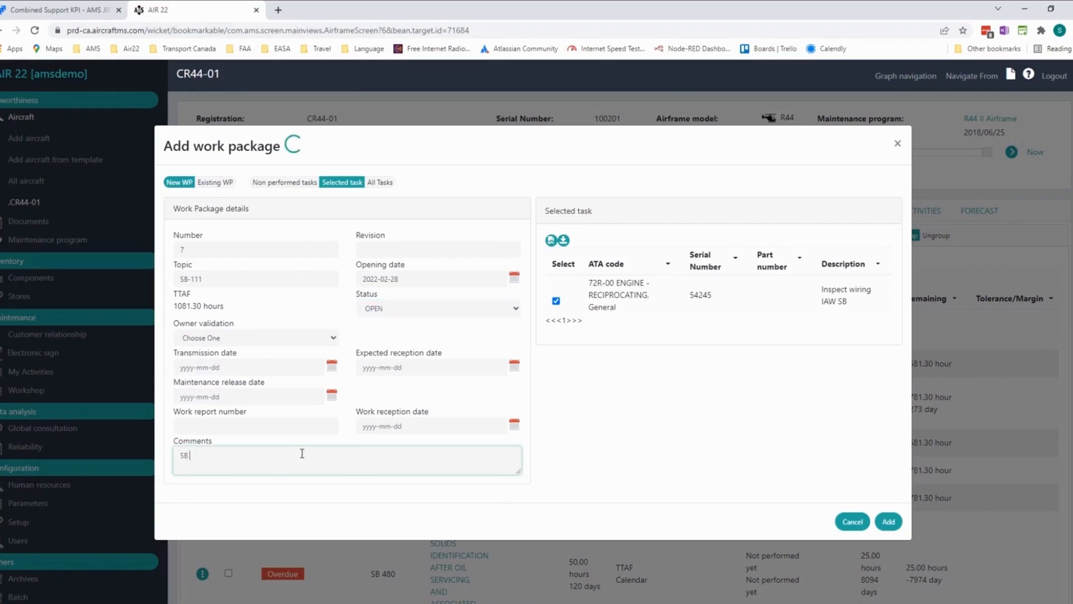
{"action": "type", "text": " Compliance"}
{"action": "left_click", "coordinate": [889, 522]}
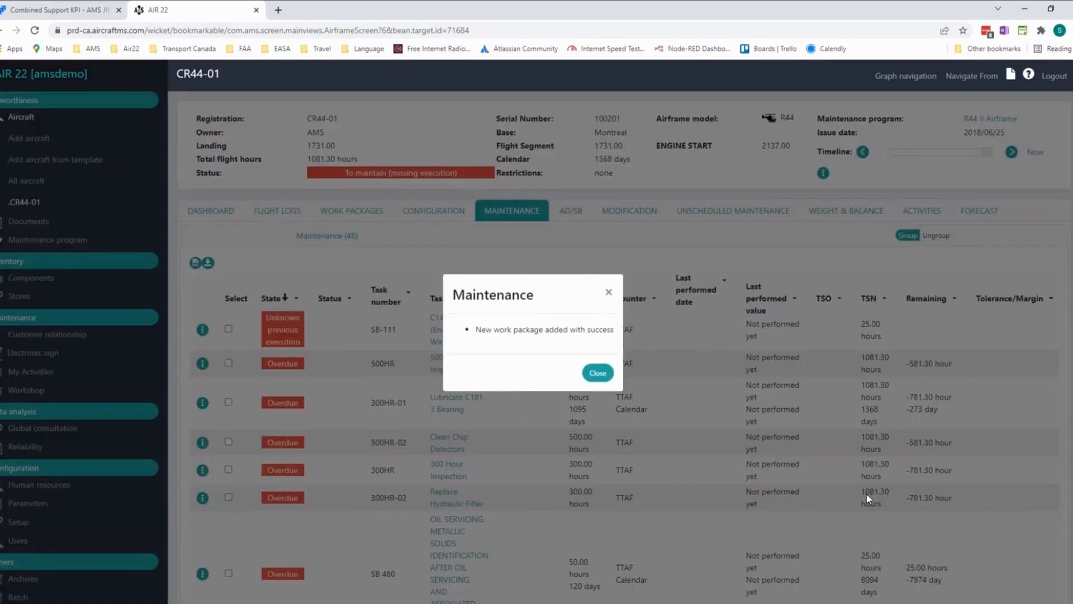
{"action": "left_click", "coordinate": [607, 376]}
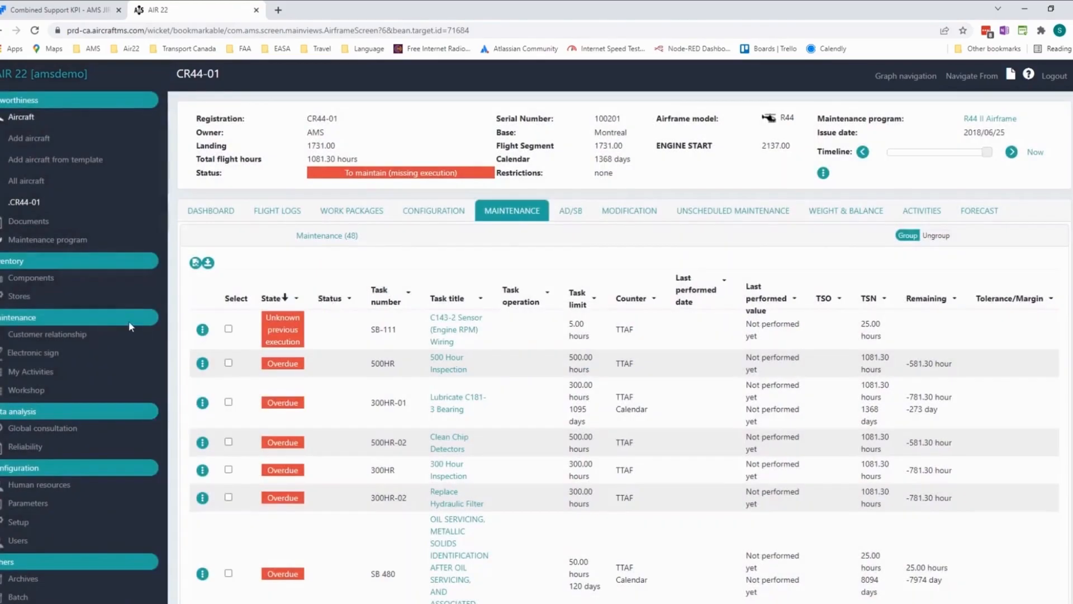
In the workshop, move the SB-111 work package's C143-2 sensor wiring activity to Planned, starting 2022-02-28 at 10:30.
{"action": "left_click", "coordinate": [30, 391]}
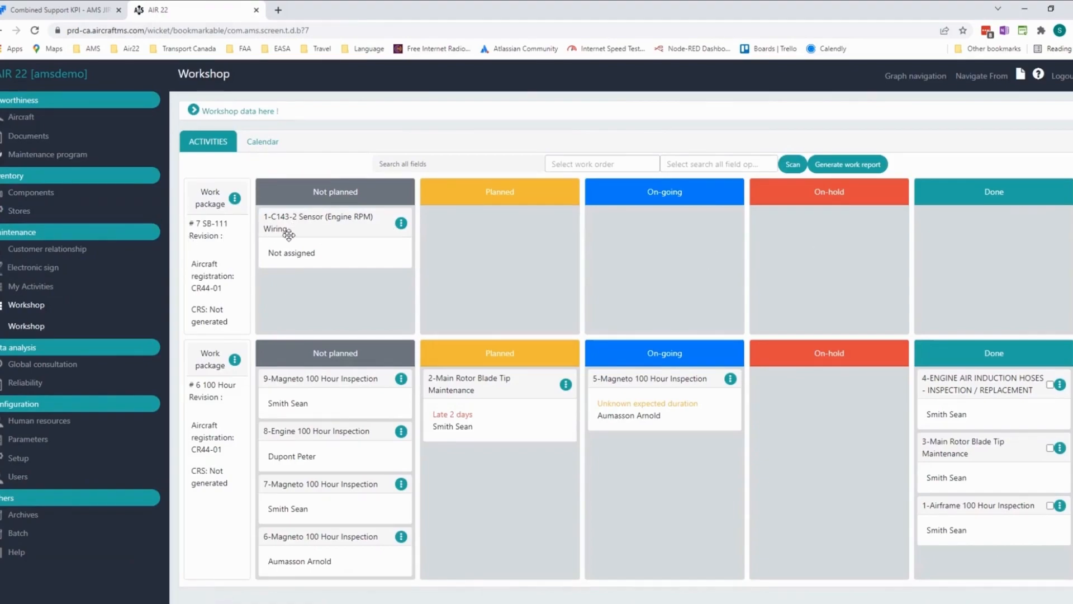
{"action": "left_click_drag", "start_coordinate": [295, 250], "coordinate": [463, 252]}
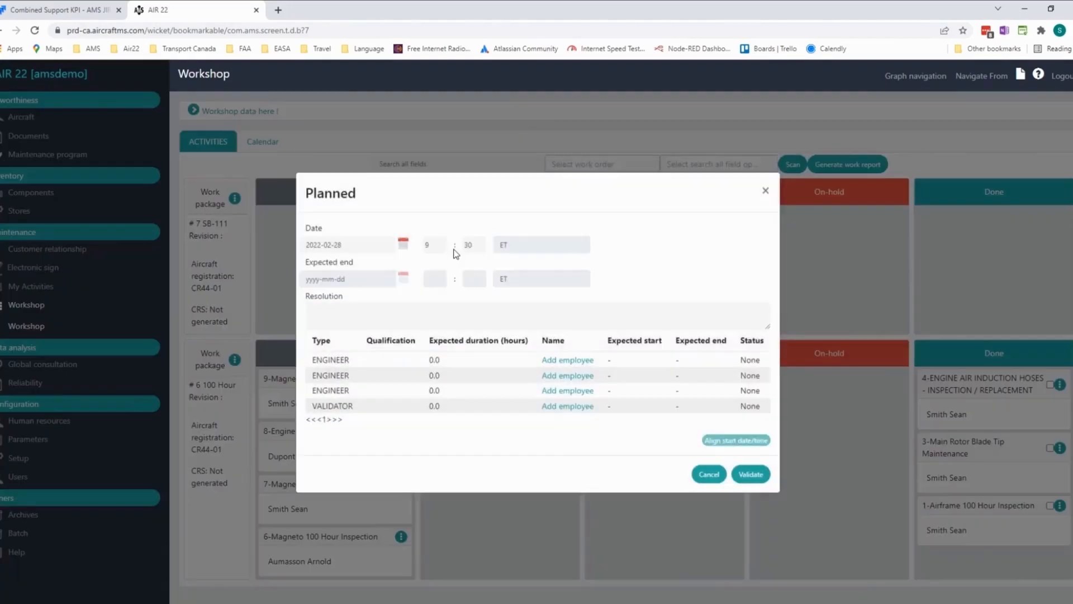
{"action": "double_click", "coordinate": [423, 245]}
{"action": "type", "text": "10"}
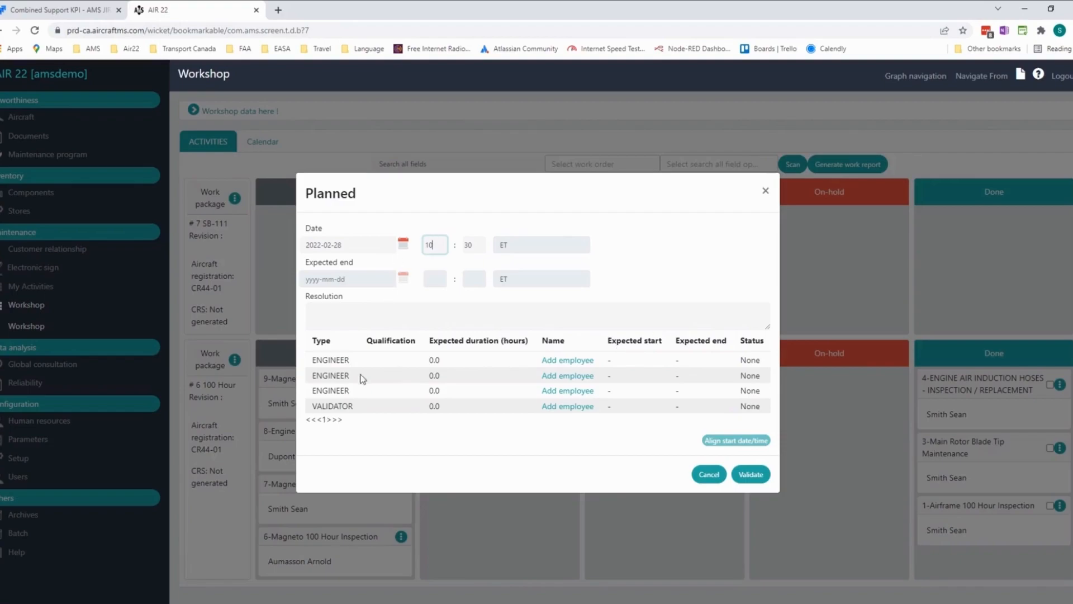
Assign the second employee in the selection list to the activity's first engineer slot.
{"action": "left_click", "coordinate": [569, 361]}
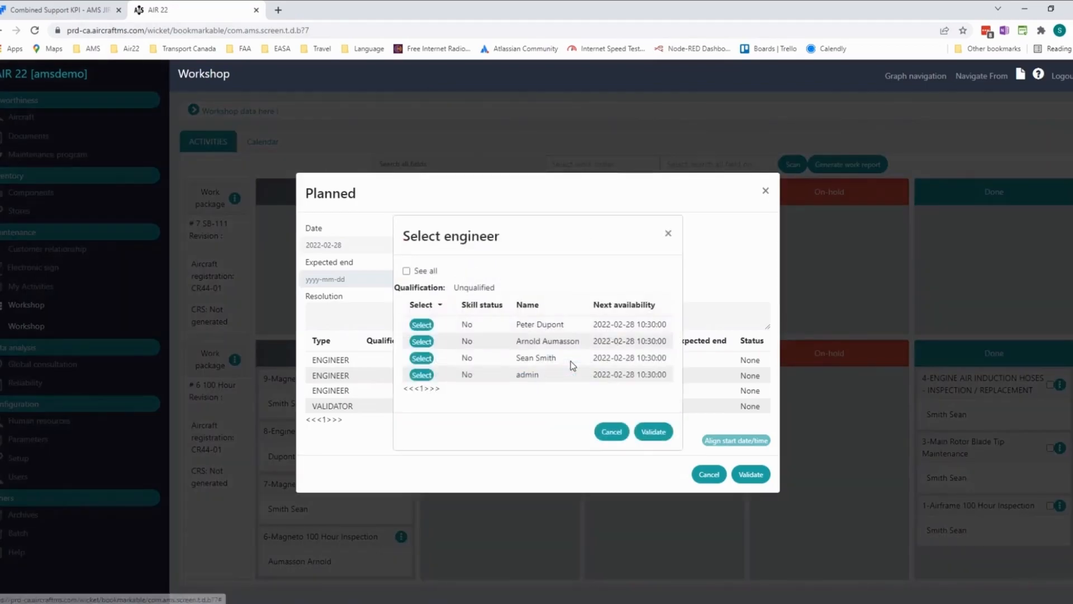
{"action": "left_click", "coordinate": [428, 343]}
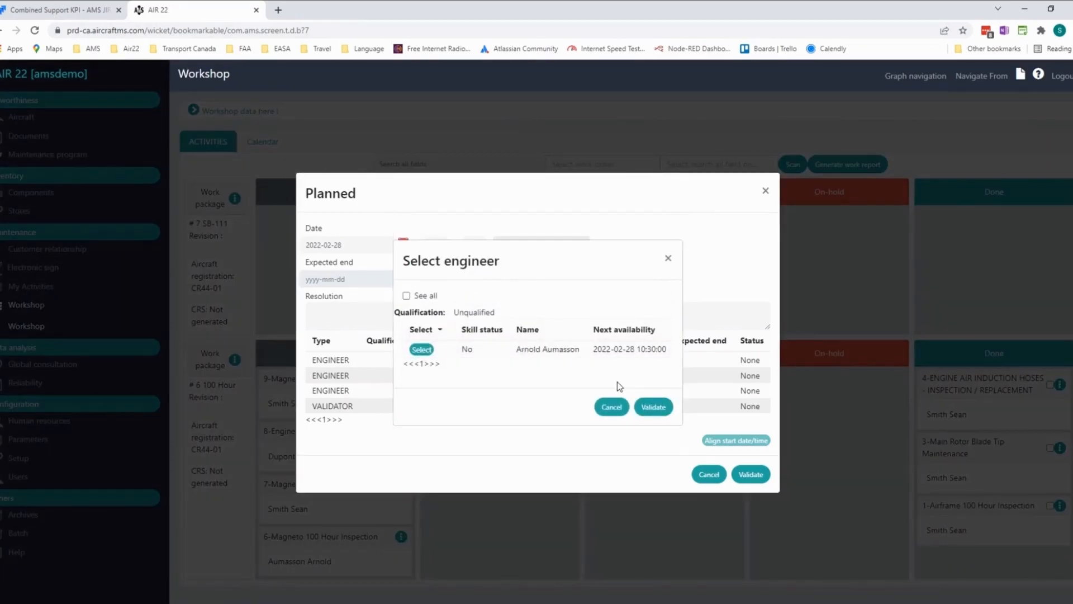
{"action": "left_click", "coordinate": [653, 408]}
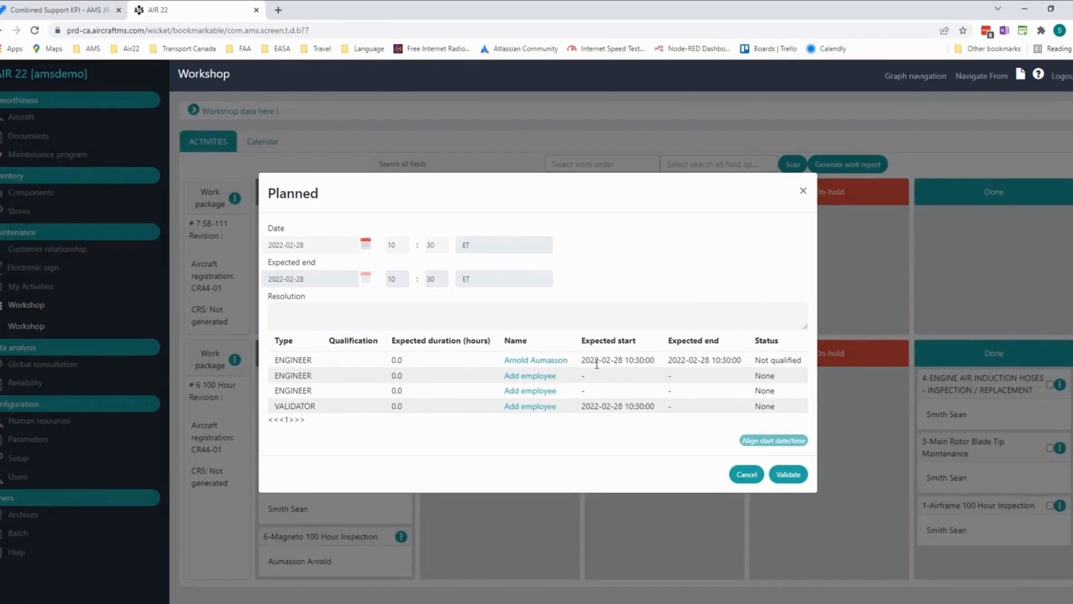
Confirm the planning of the C143-2 sensor wiring activity and look at the My Activities list.
{"action": "left_click", "coordinate": [795, 475]}
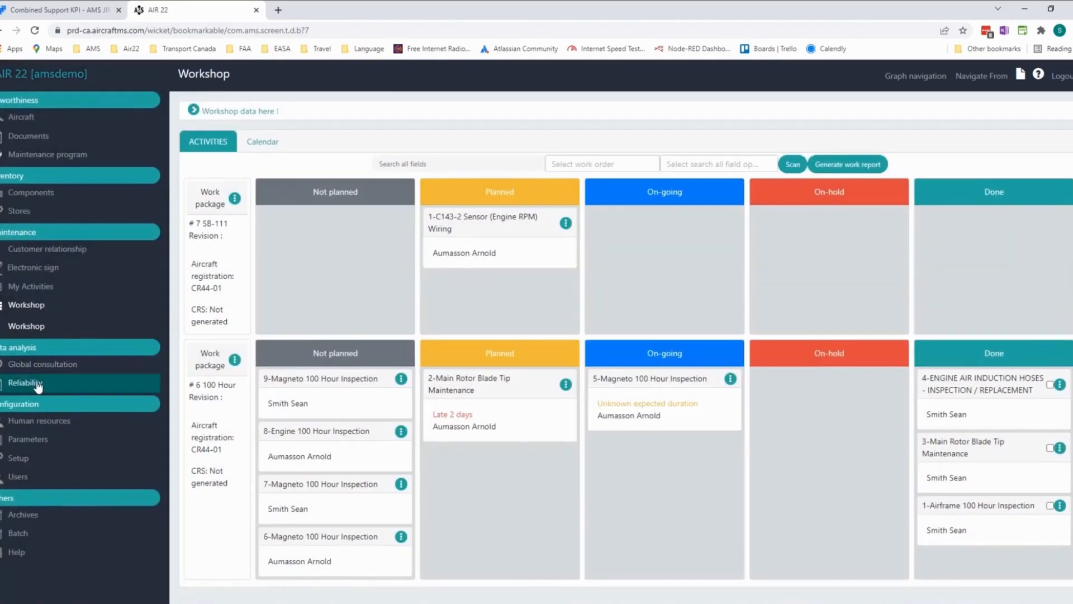
{"action": "left_click", "coordinate": [32, 290]}
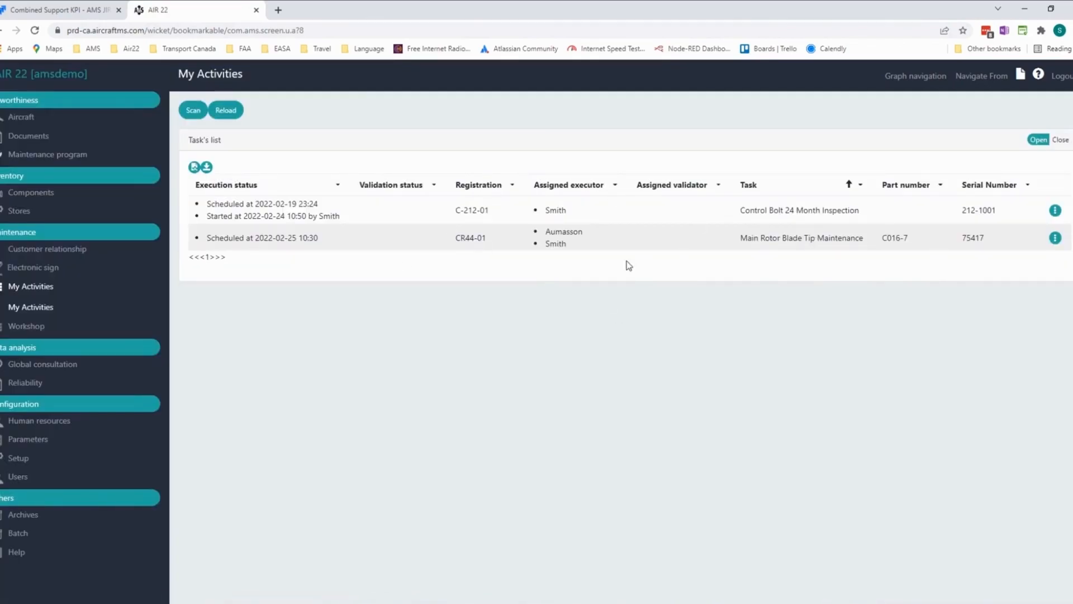
In the workshop, move the SB-111 work package's C143-2 sensor wiring activity to On-going and validate it.
{"action": "left_click", "coordinate": [22, 326]}
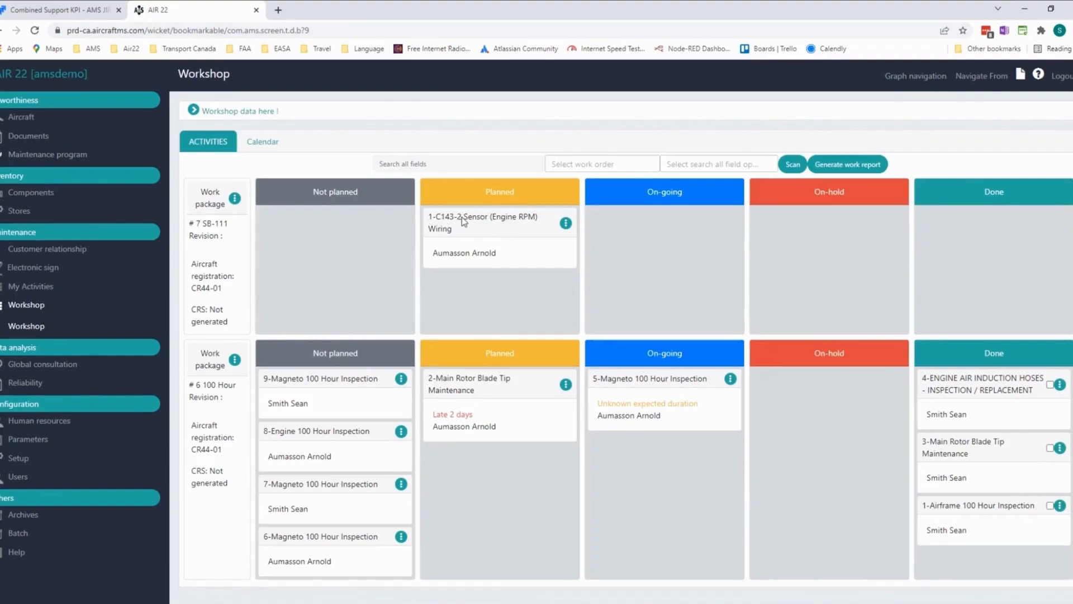
{"action": "left_click_drag", "start_coordinate": [474, 231], "coordinate": [647, 246]}
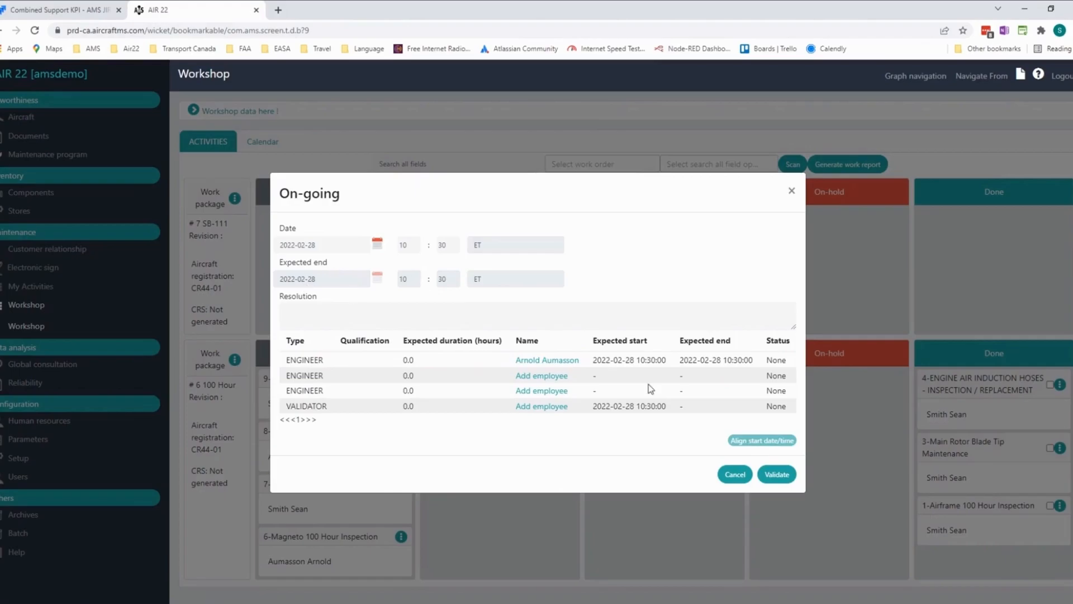
{"action": "left_click", "coordinate": [777, 473]}
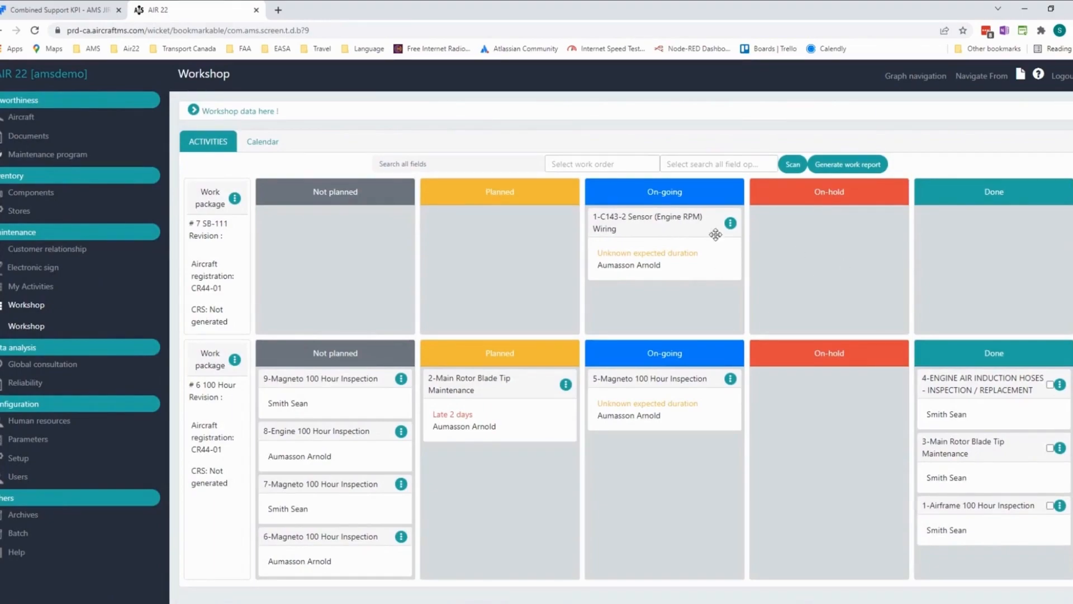
Move the C143-2 sensor wiring activity to Done with end date 2022-02-28 at 9:31.
{"action": "left_click_drag", "start_coordinate": [658, 251], "coordinate": [986, 255]}
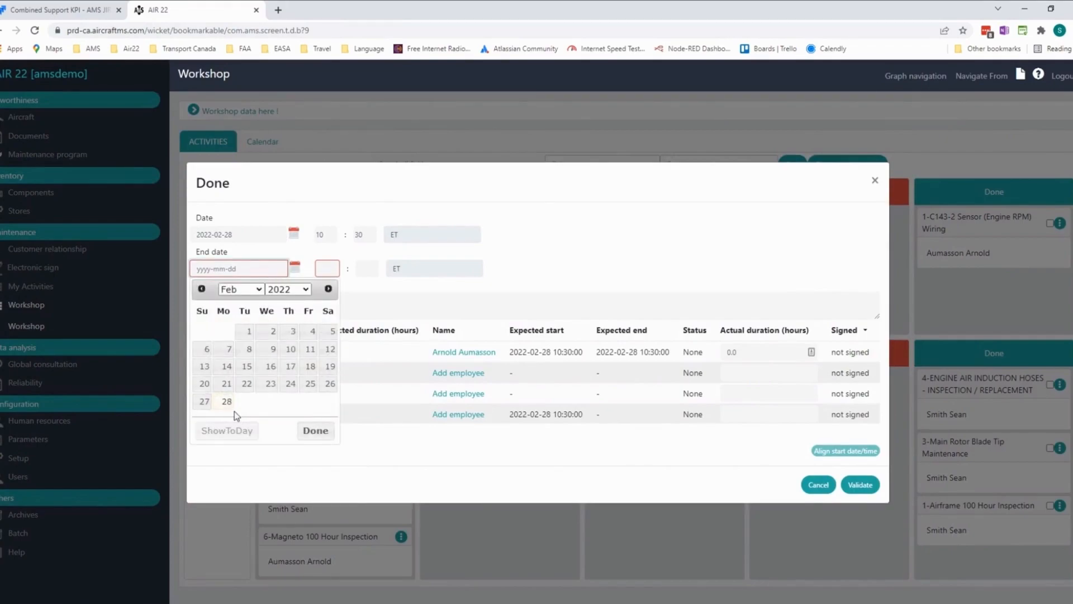
{"action": "left_click", "coordinate": [231, 413]}
{"action": "left_click", "coordinate": [329, 271]}
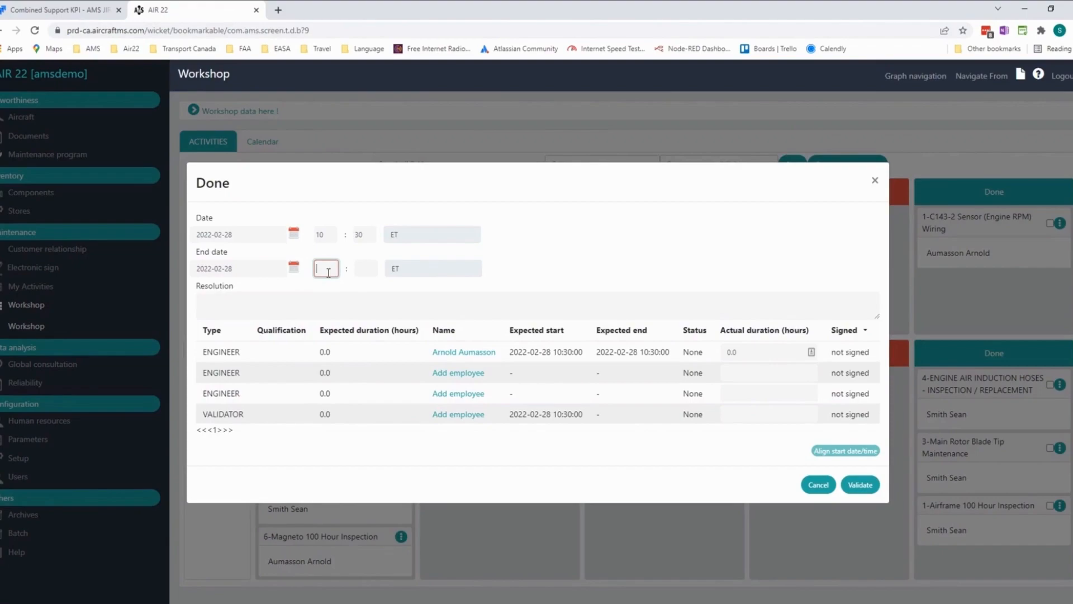
{"action": "type", "text": "9"}
{"action": "key", "text": "Tab"}
{"action": "type", "text": "31"}
Enter the resolution "SB C/W NO defects found" and an actual duration of 1 hour for the engineer, and validate the completion.
{"action": "left_click", "coordinate": [268, 311]}
{"action": "type", "text": "SB"}
{"action": "type", "text": "C"}
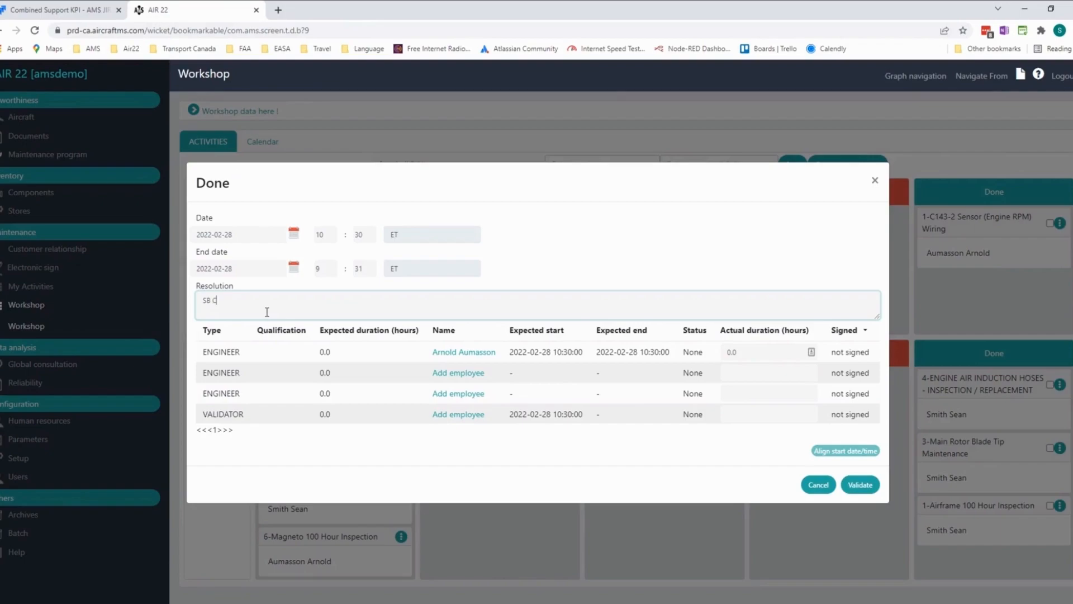
{"action": "type", "text": "/W NO defects found"}
{"action": "left_click", "coordinate": [811, 352]}
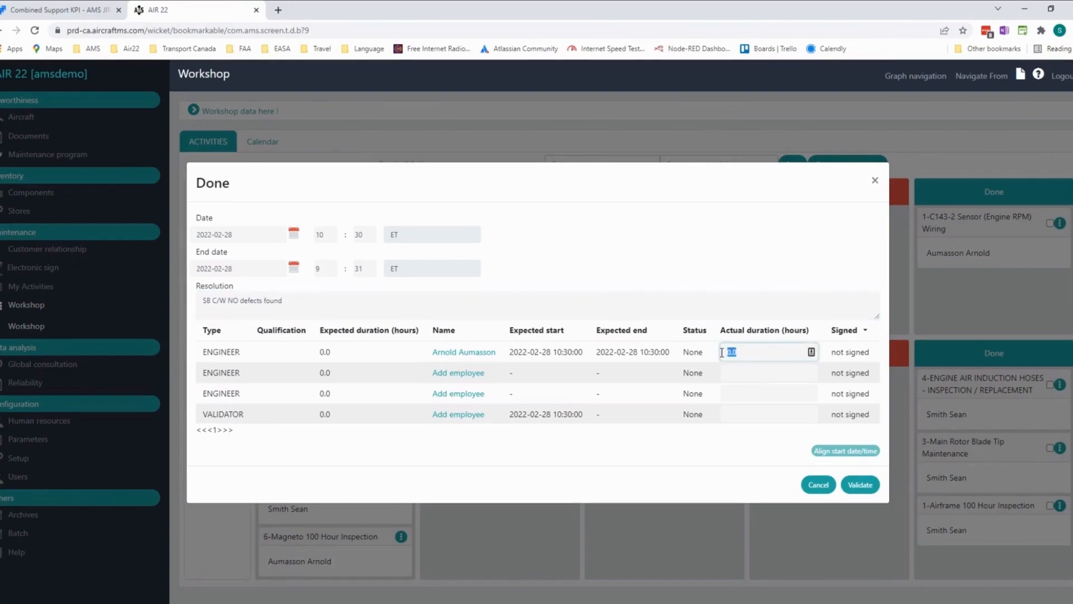
{"action": "type", "text": "1"}
{"action": "left_click", "coordinate": [861, 485]}
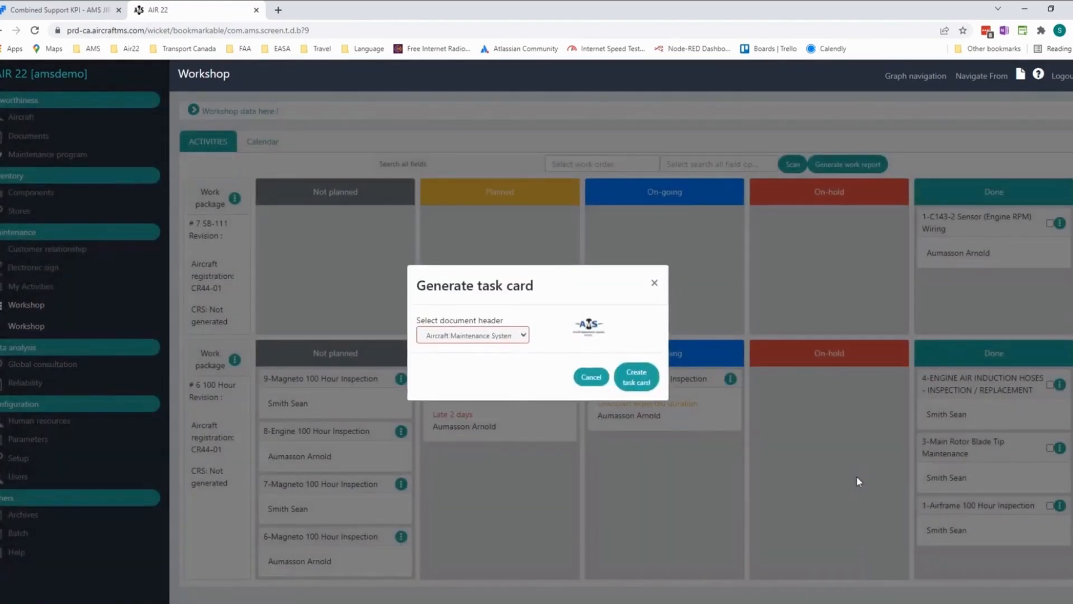
Create the task card for the finished activity with the Aircraft Maintenance Systems RD Inc document header.
{"action": "left_click", "coordinate": [522, 337]}
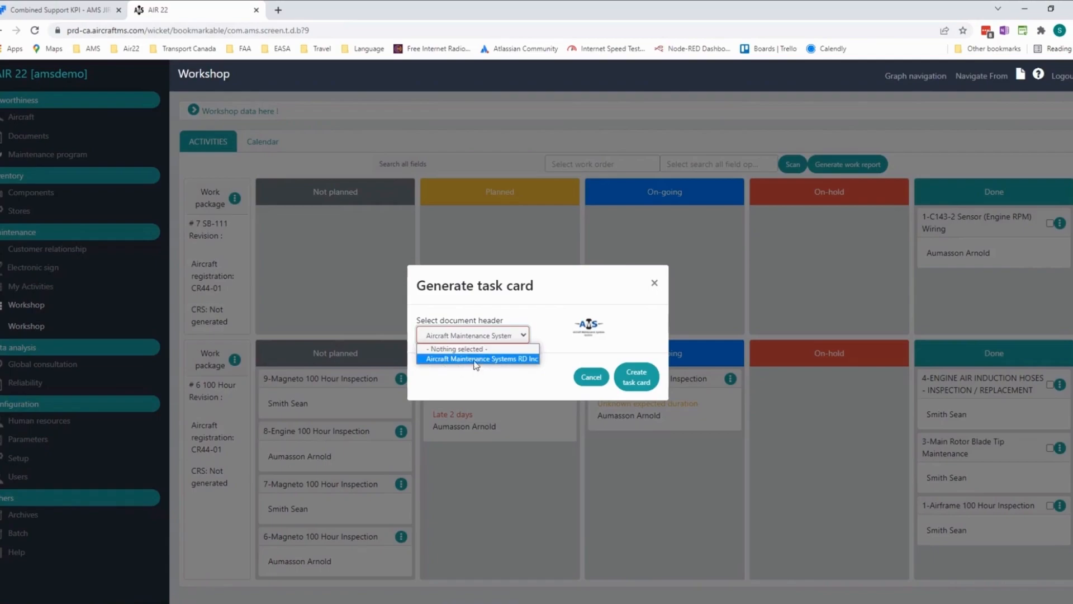
{"action": "left_click", "coordinate": [479, 360]}
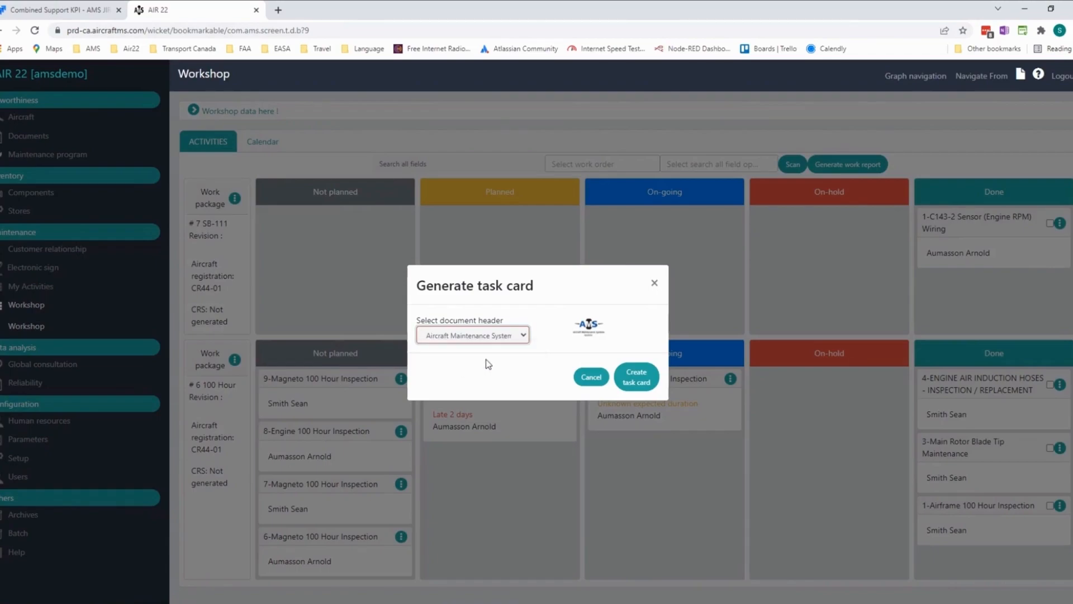
{"action": "left_click", "coordinate": [629, 380]}
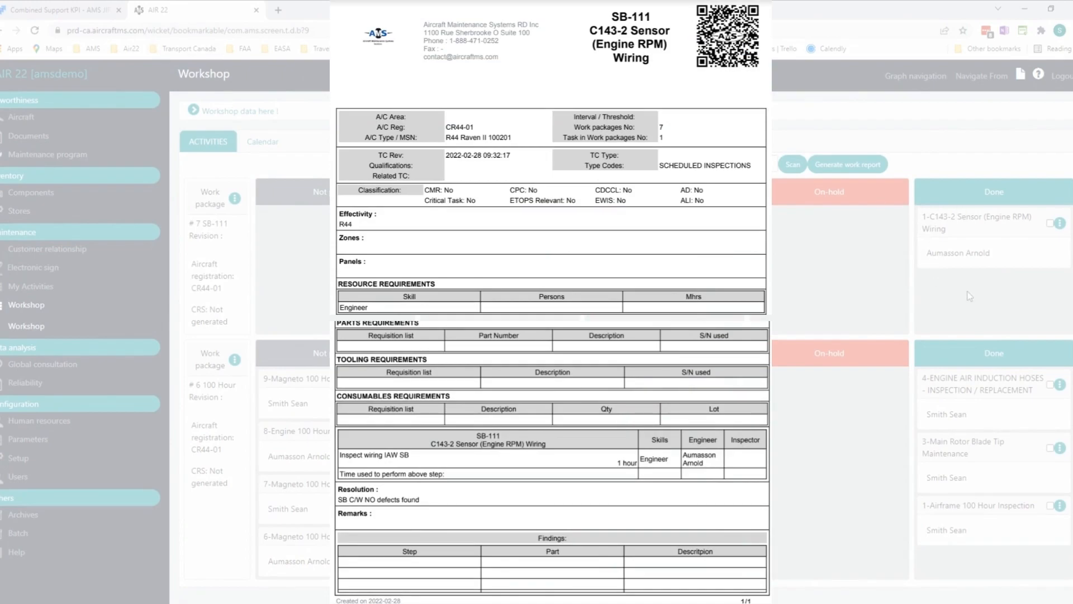
{"action": "left_click", "coordinate": [839, 274]}
Look at aircraft CR44-01's maintenance list and display its SB-111 work package.
{"action": "left_click", "coordinate": [15, 118]}
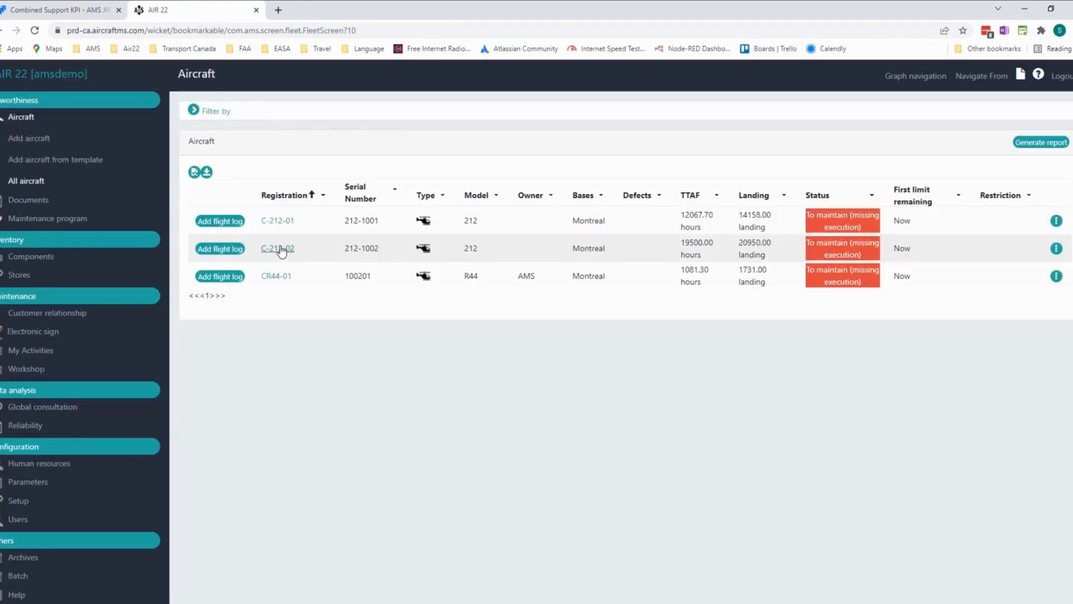
{"action": "left_click", "coordinate": [284, 279]}
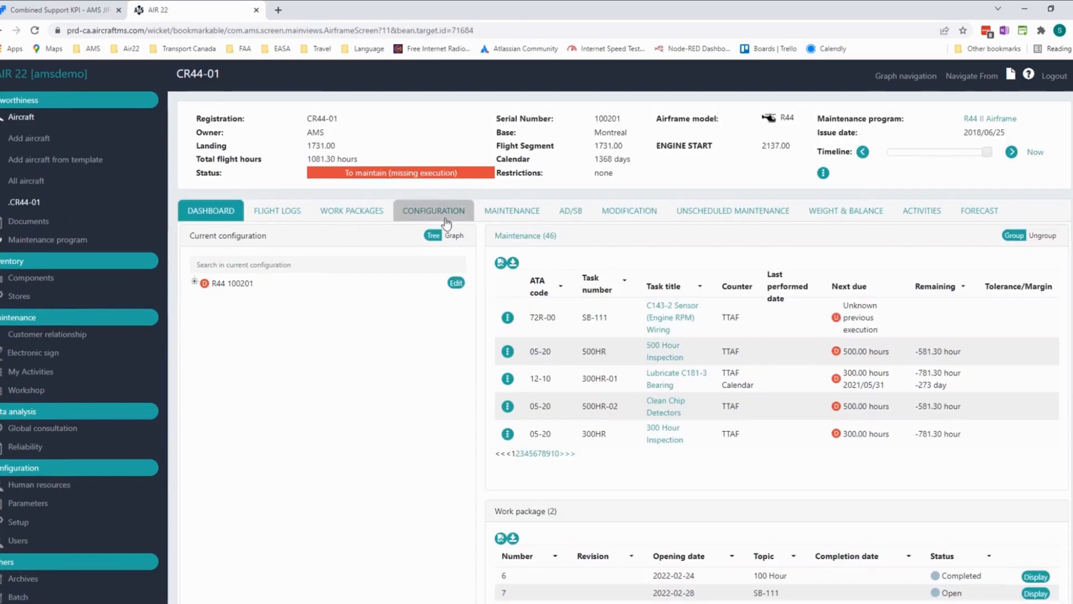
{"action": "left_click", "coordinate": [529, 223]}
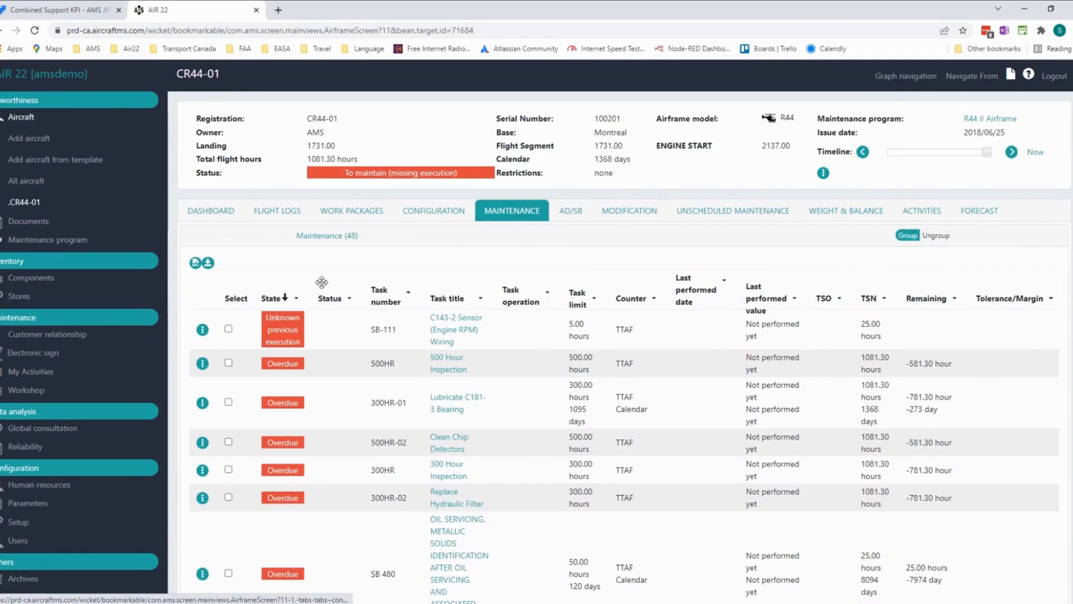
{"action": "left_click", "coordinate": [361, 214]}
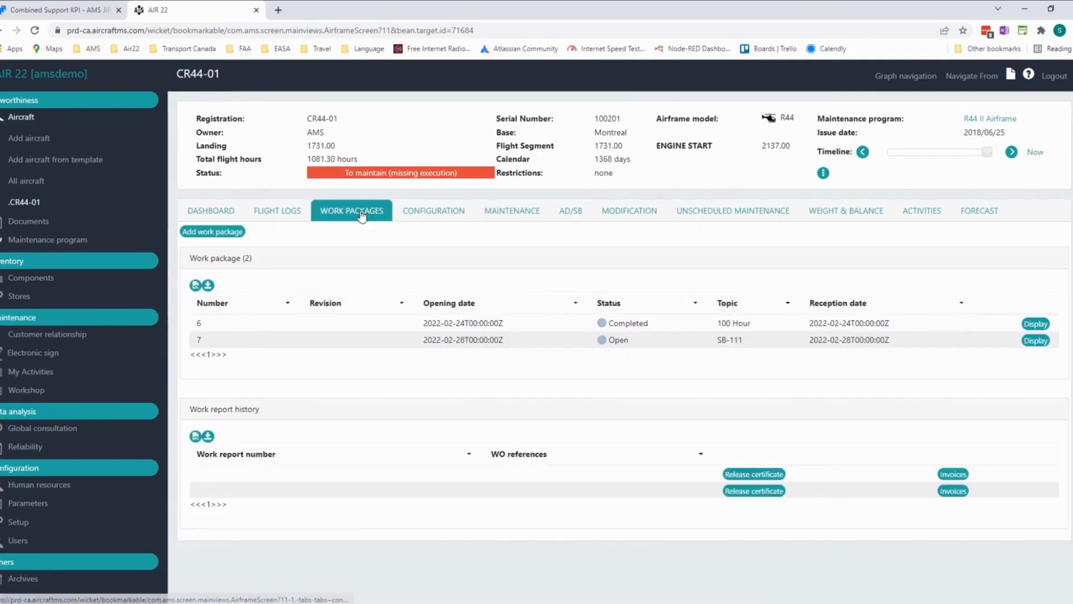
{"action": "left_click", "coordinate": [1035, 342]}
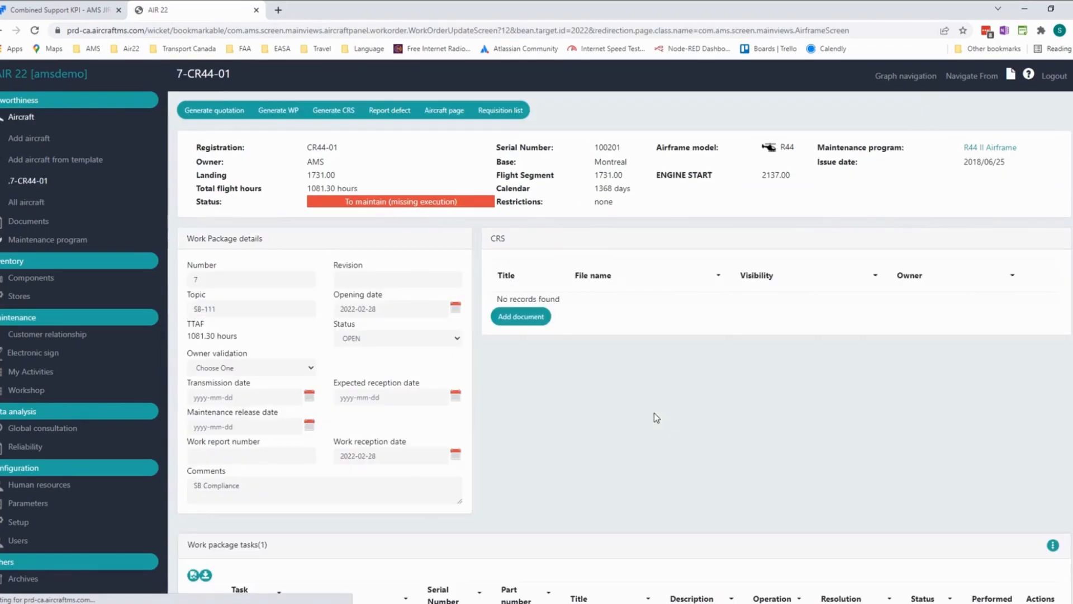
Record the work package's SB-111 task as performed, with completion date 2022-02-28 at 9:30.
{"action": "scroll", "coordinate": [615, 404], "scroll_direction": "down", "scroll_amount": 1}
{"action": "scroll", "coordinate": [610, 402], "scroll_direction": "down", "scroll_amount": 3}
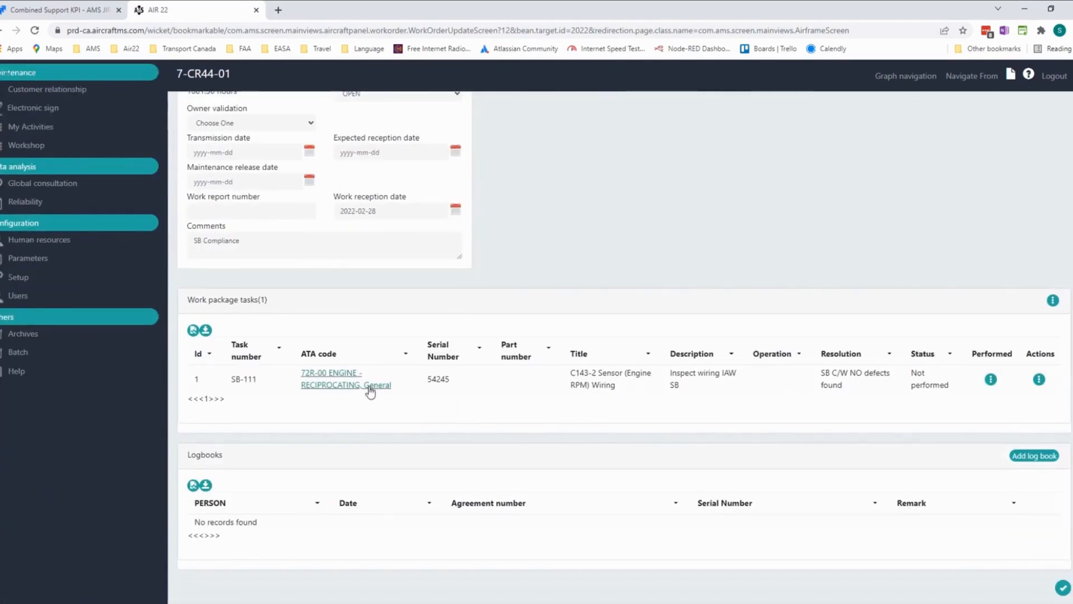
{"action": "left_click", "coordinate": [1039, 380]}
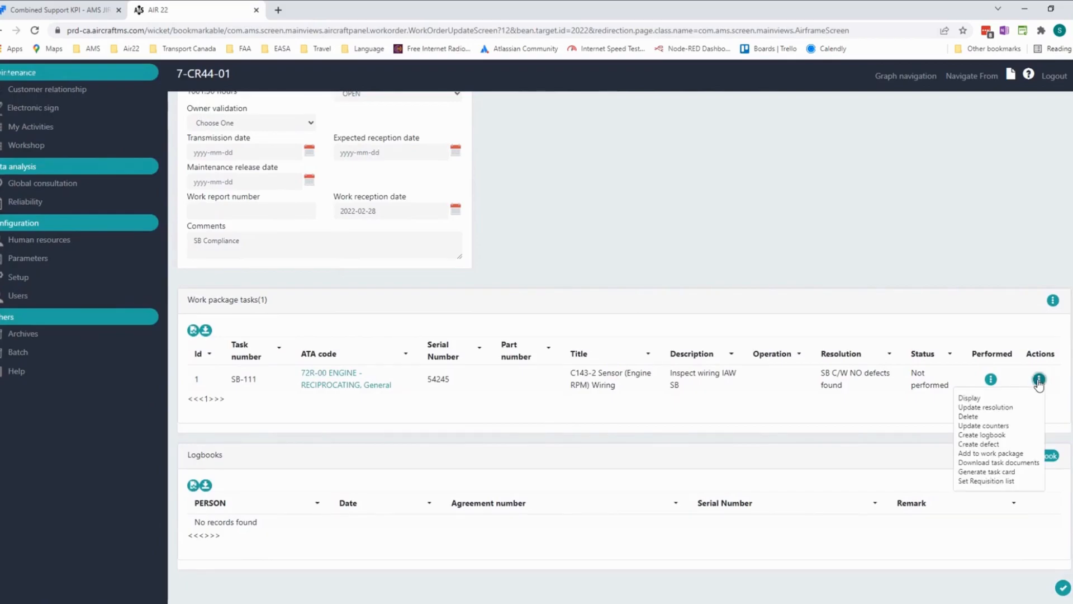
{"action": "left_click", "coordinate": [997, 409]}
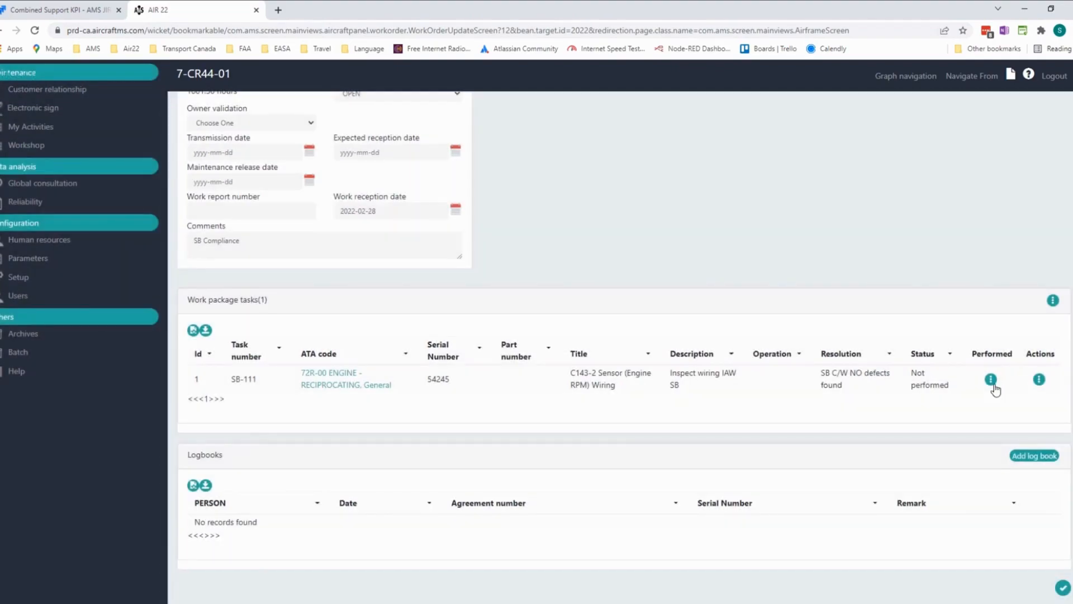
{"action": "left_click", "coordinate": [990, 380]}
{"action": "left_click", "coordinate": [931, 398]}
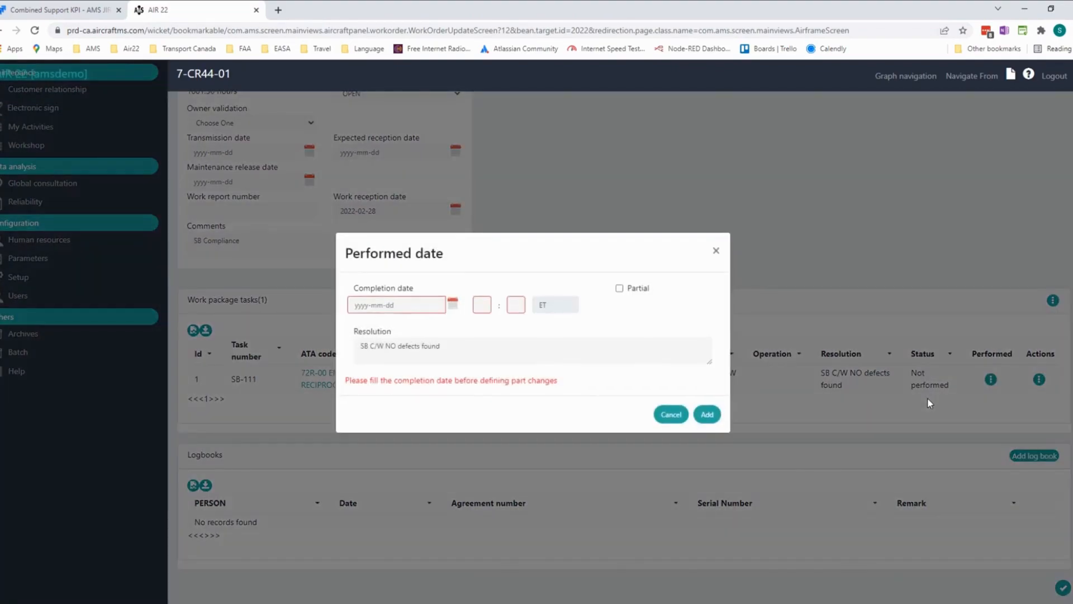
{"action": "left_click", "coordinate": [405, 305]}
{"action": "left_click", "coordinate": [385, 438]}
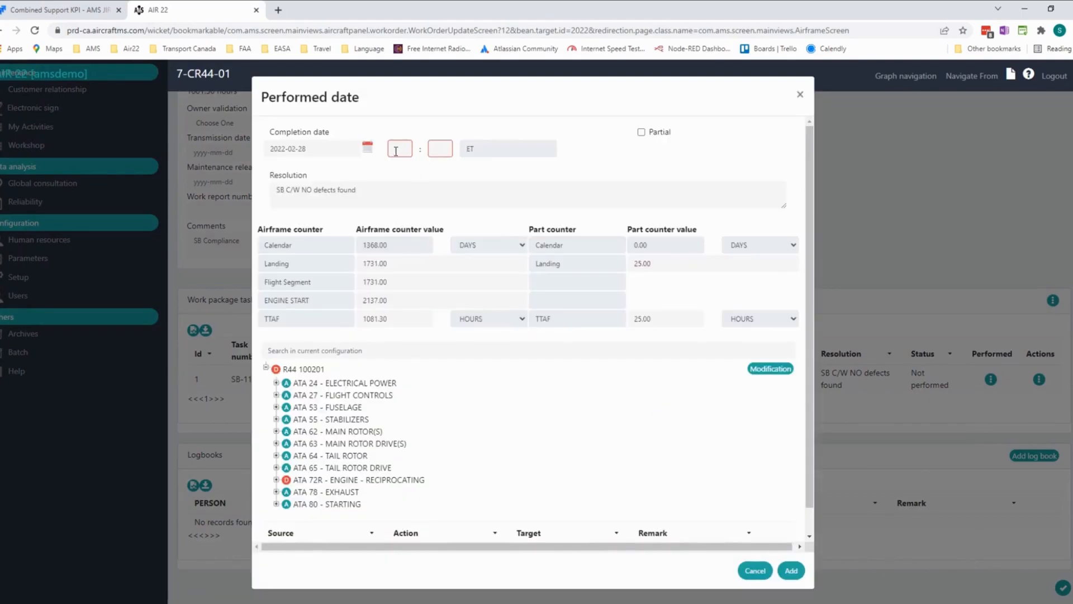
{"action": "left_click", "coordinate": [400, 150]}
{"action": "type", "text": "9"}
{"action": "left_click", "coordinate": [438, 144]}
{"action": "type", "text": "30"}
{"action": "left_click", "coordinate": [792, 572]}
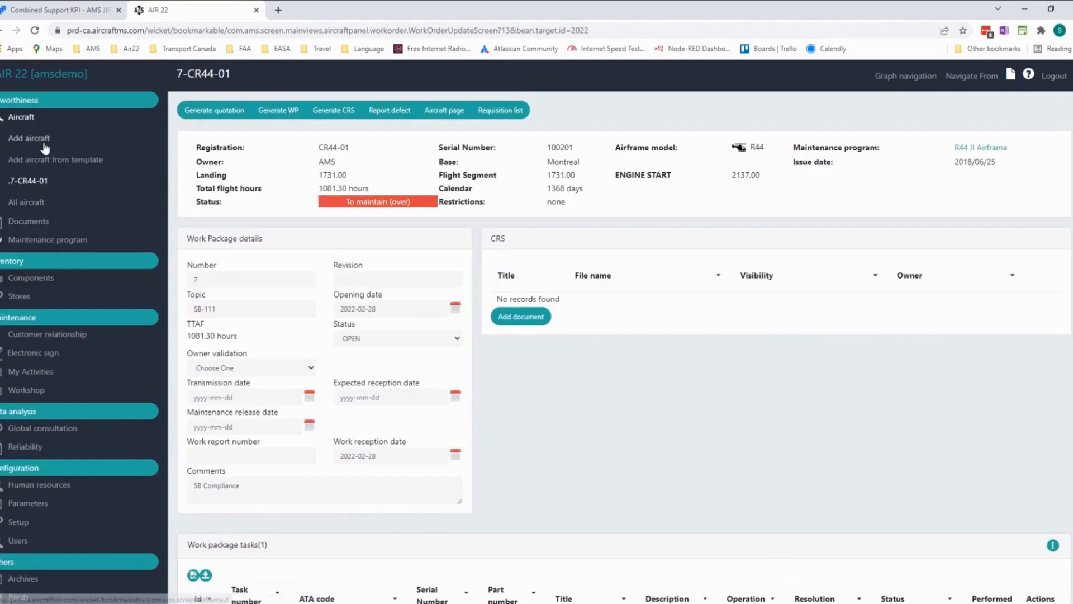
Return to the aircraft list and open the maintenance overview of CR44-01.
{"action": "left_click", "coordinate": [66, 80]}
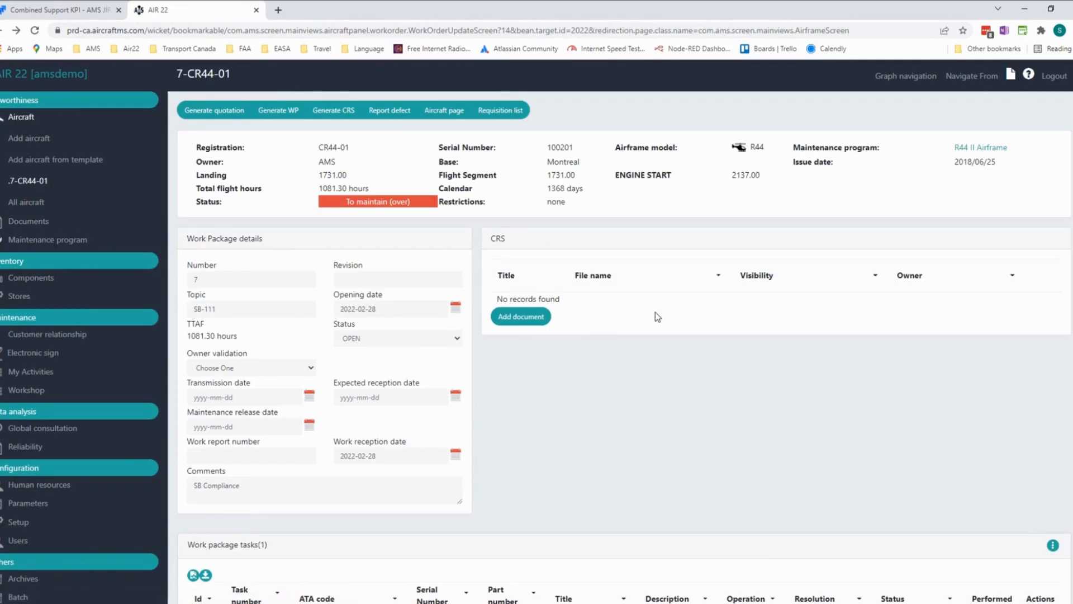
{"action": "left_click", "coordinate": [21, 121]}
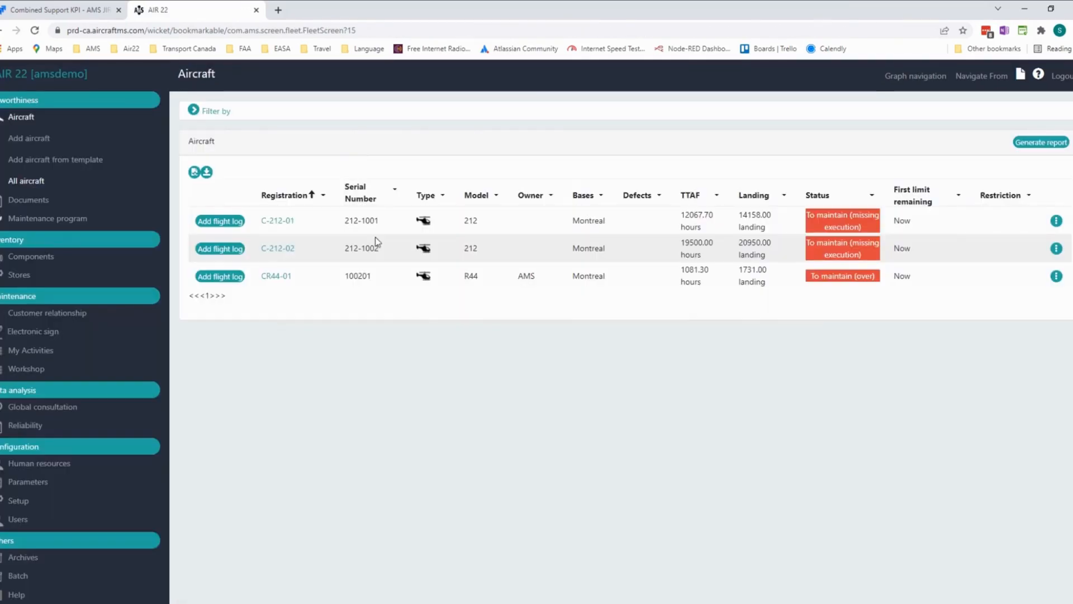
{"action": "left_click", "coordinate": [275, 278]}
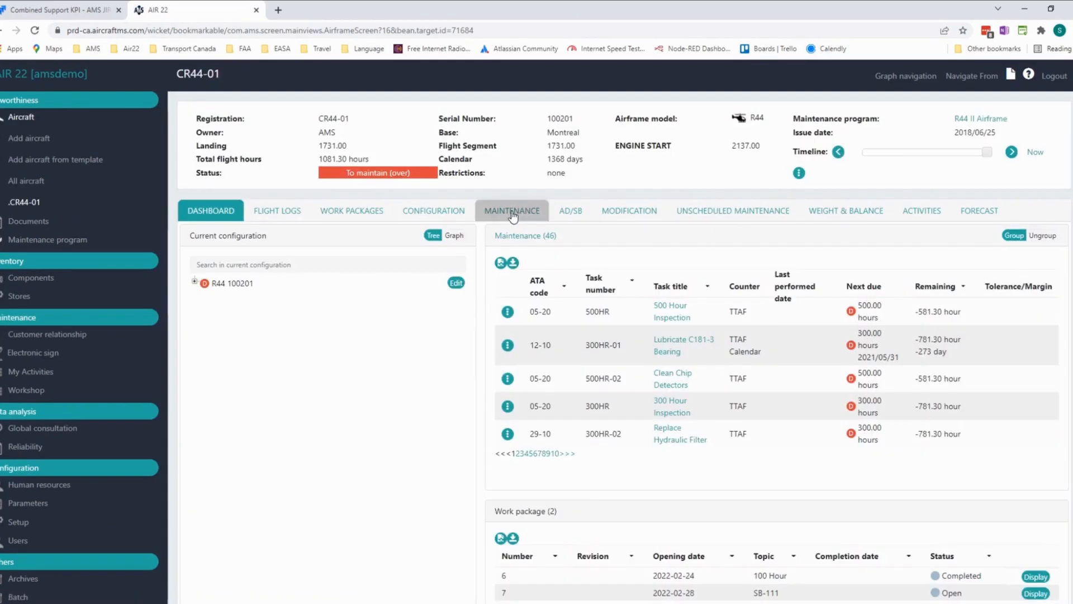
{"action": "left_click", "coordinate": [513, 213]}
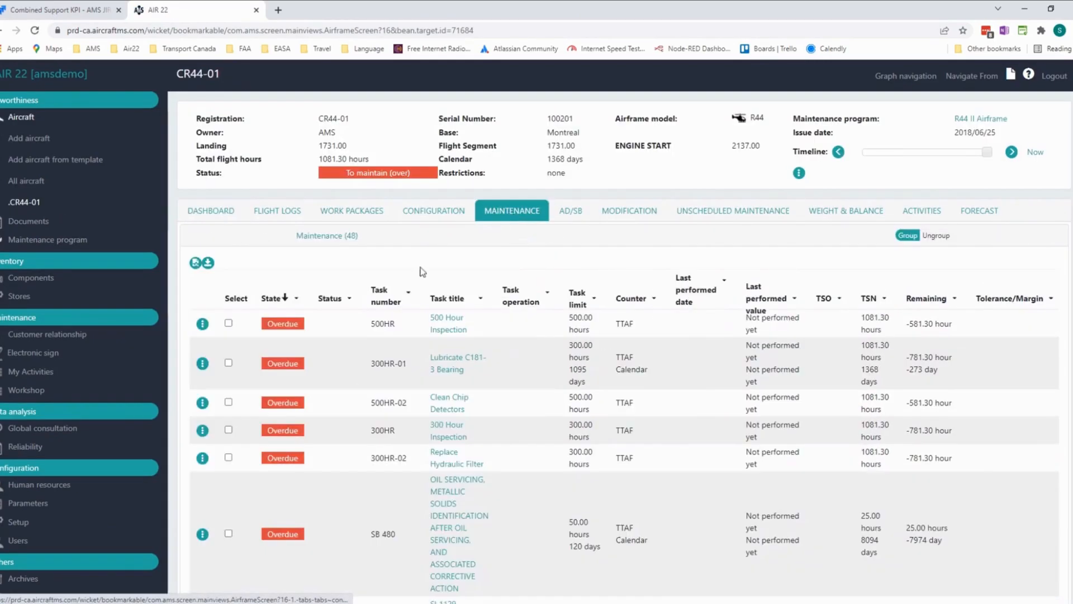
Filter the maintenance tasks by task number SB-111 to check the inspection's state and last performed date.
{"action": "left_click", "coordinate": [408, 292]}
{"action": "mouse_move", "coordinate": [416, 341]}
{"action": "left_click", "coordinate": [469, 351]}
{"action": "type", "text": "SB"}
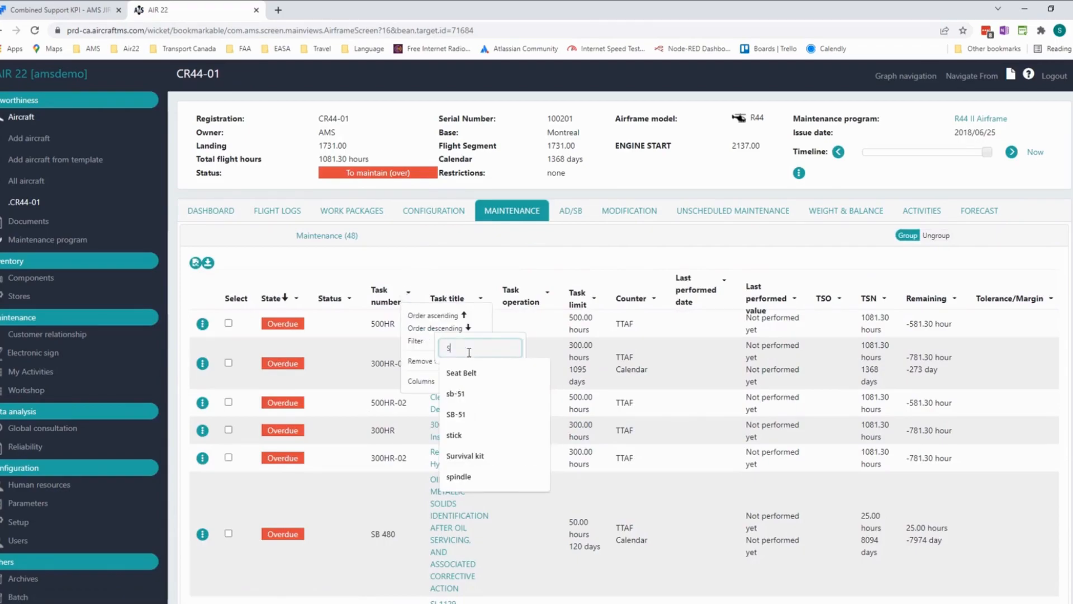
{"action": "type", "text": "-111"}
{"action": "key", "text": "Return"}
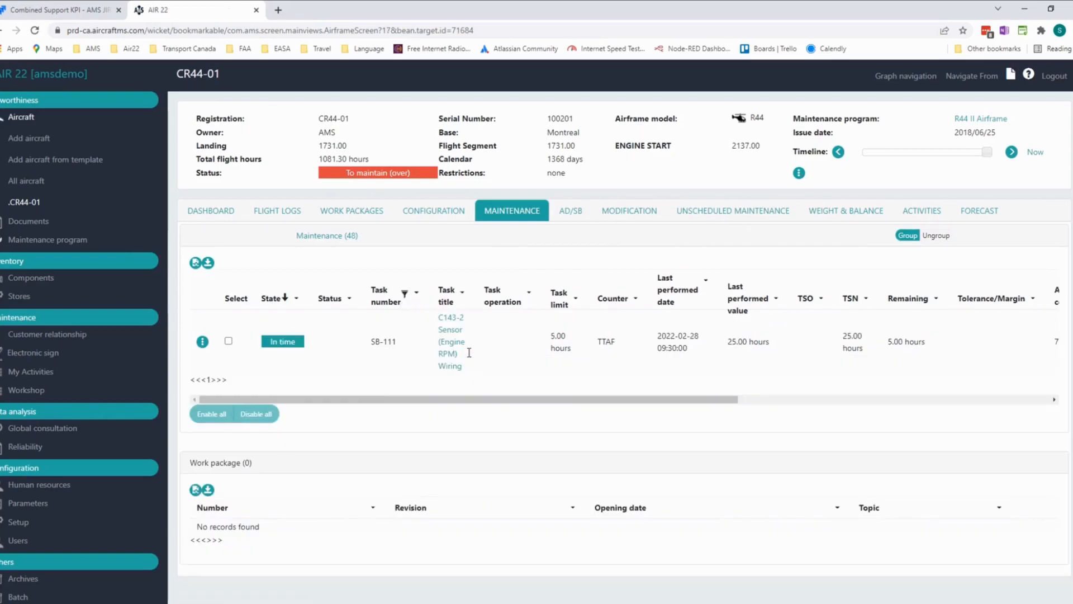